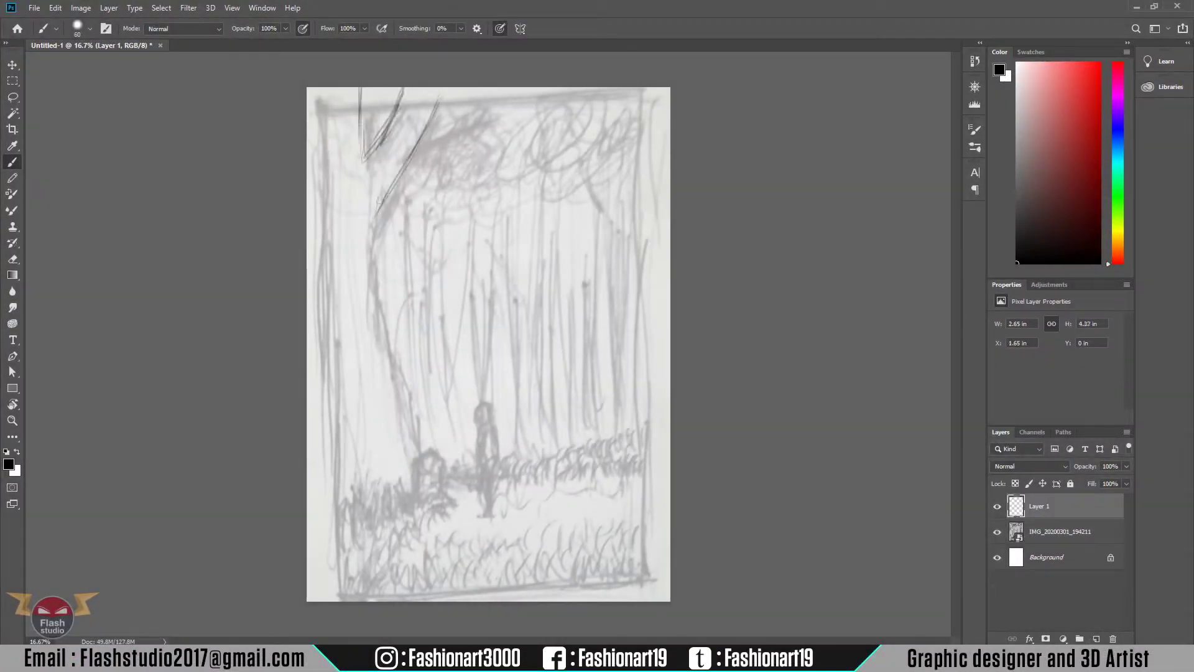
- Ink the leaning left tree trunk line and fade the reference sketch layer
drag(376, 197, 425, 475)
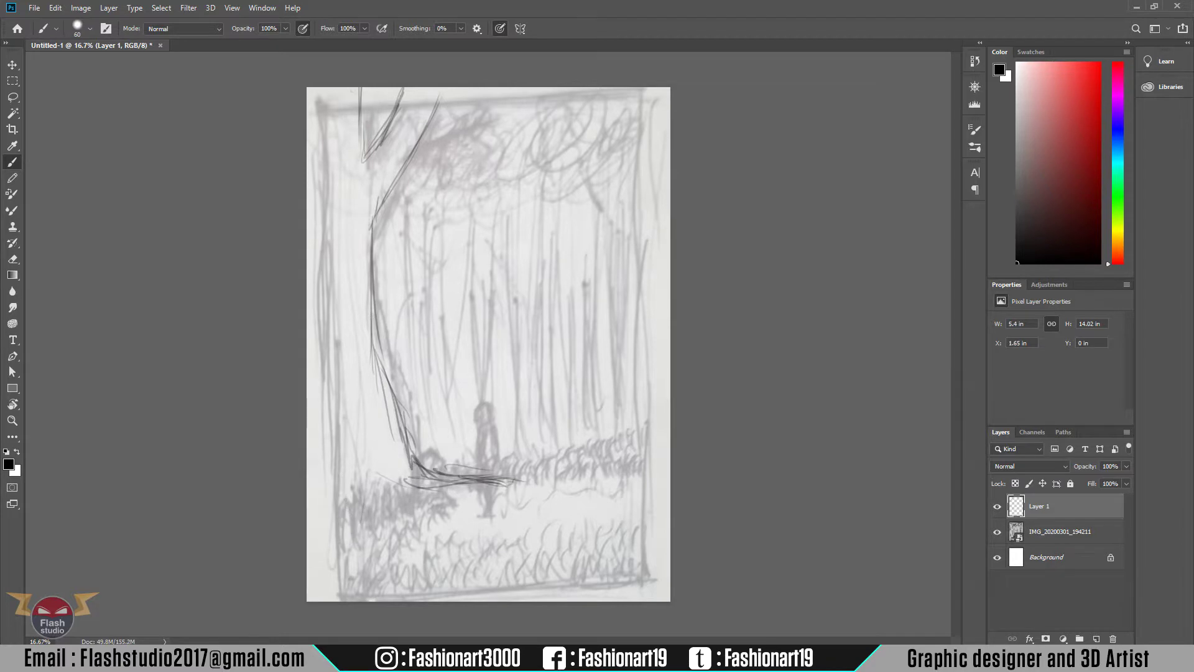
mouse_move(333, 483)
mouse_down()
mouse_move(326, 516)
mouse_move(401, 471)
mouse_up()
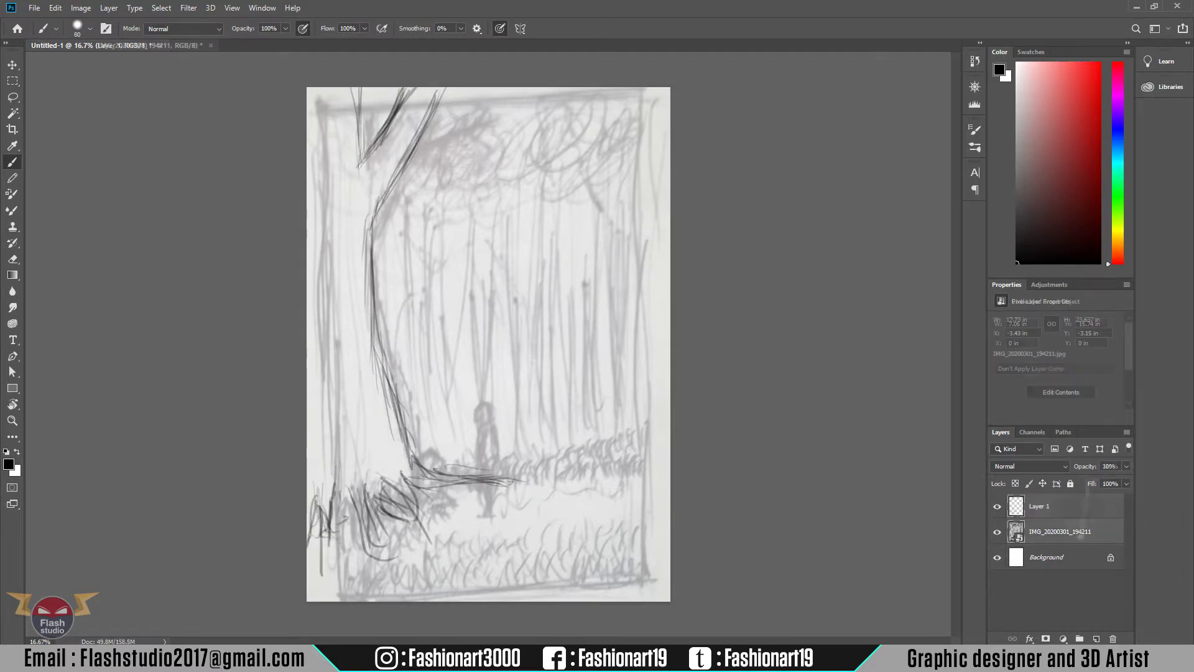
click(1057, 531)
click(1057, 505)
- Sketch grass strokes and a ground line at the trunk base, undoing the last dark stroke
drag(320, 485, 348, 548)
mouse_move(407, 475)
mouse_down()
mouse_move(454, 528)
mouse_move(491, 509)
mouse_up()
drag(436, 497, 479, 534)
drag(418, 468, 547, 471)
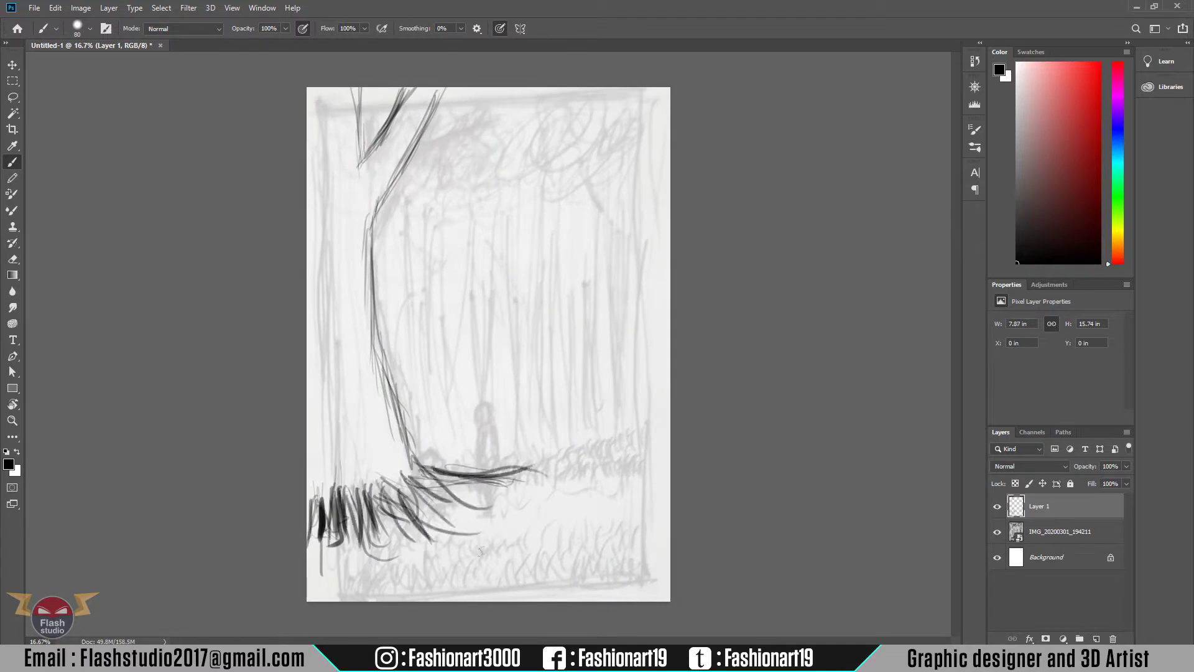
key(ctrl+z)
key(ctrl+z)
key(ctrl+z)
- Redraw the trunk with thinner lines and add tall grass along the left side
drag(353, 205, 356, 385)
drag(349, 389, 398, 516)
drag(358, 522, 476, 525)
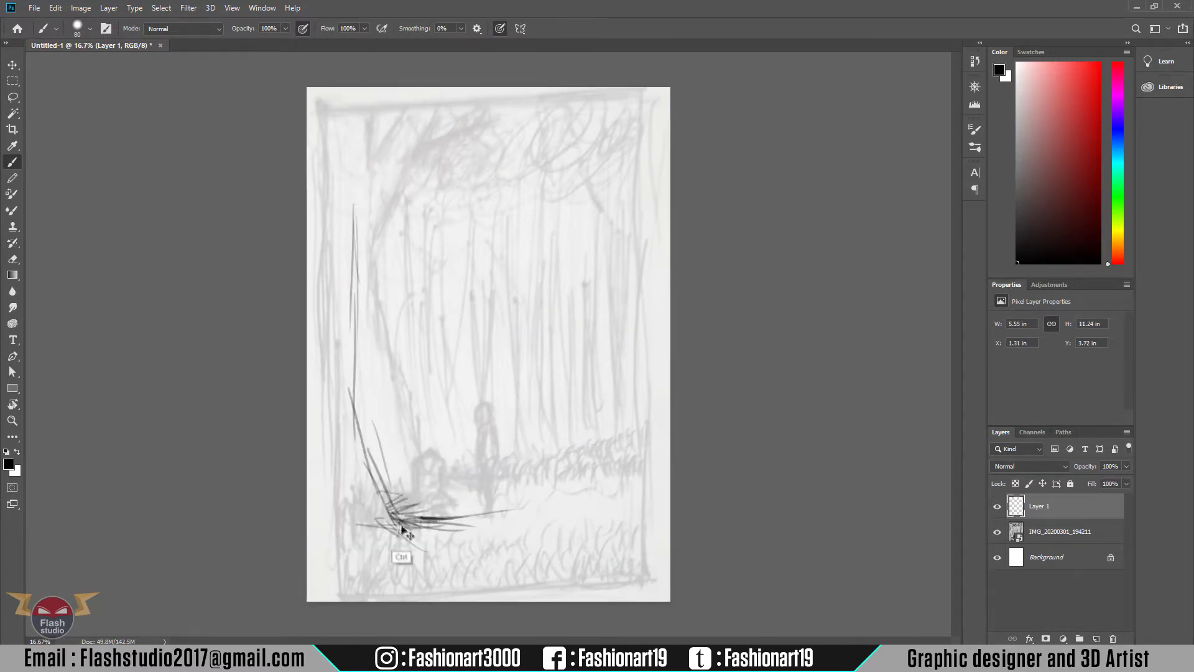
drag(355, 373, 389, 547)
drag(334, 143, 327, 560)
drag(314, 563, 322, 520)
drag(347, 361, 411, 93)
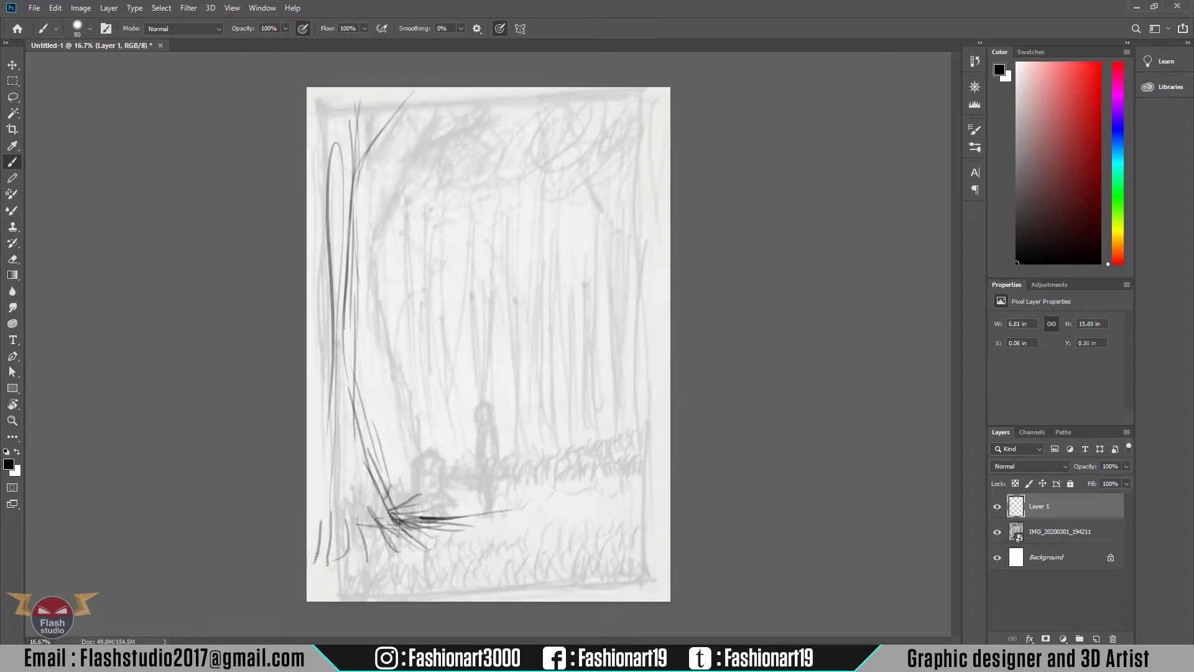
drag(355, 243, 432, 87)
- Clean stray lines and add top branches and lower-left grass, then hide the reference sketch
key(e)
key(b)
drag(353, 224, 367, 448)
mouse_move(410, 87)
mouse_down()
mouse_move(355, 227)
mouse_move(379, 181)
mouse_up()
drag(351, 299, 466, 535)
drag(354, 581, 361, 510)
drag(319, 569, 309, 522)
drag(404, 124, 525, 90)
drag(320, 94, 323, 376)
click(996, 532)
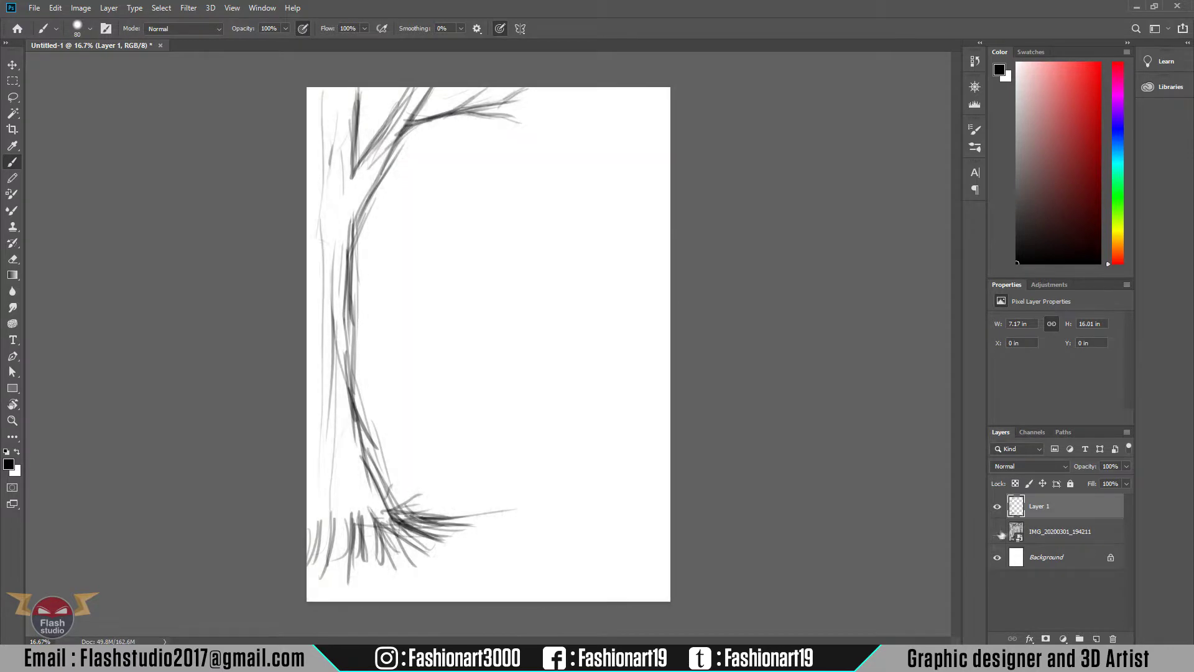
- Draw roots and ground strokes at the trunk base, plus six tall background trunks
drag(315, 568, 320, 535)
drag(392, 548, 385, 522)
drag(398, 501, 454, 494)
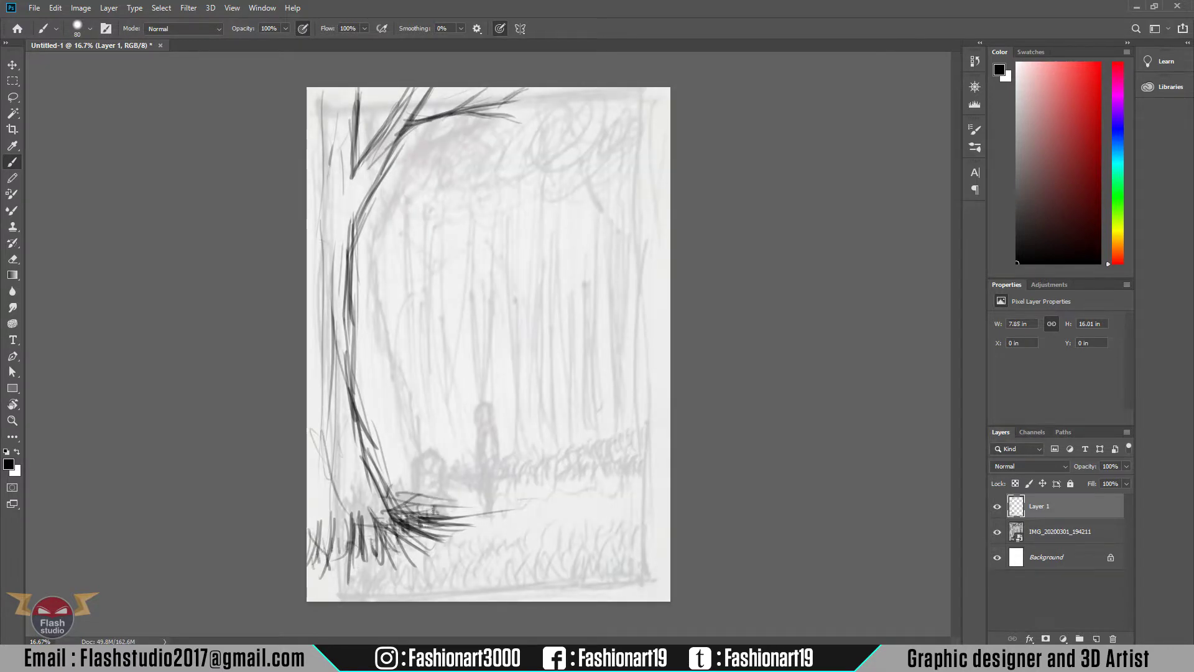
drag(376, 246, 379, 460)
drag(396, 271, 402, 497)
drag(461, 255, 459, 423)
drag(554, 296, 544, 460)
drag(612, 211, 603, 467)
drag(656, 178, 657, 460)
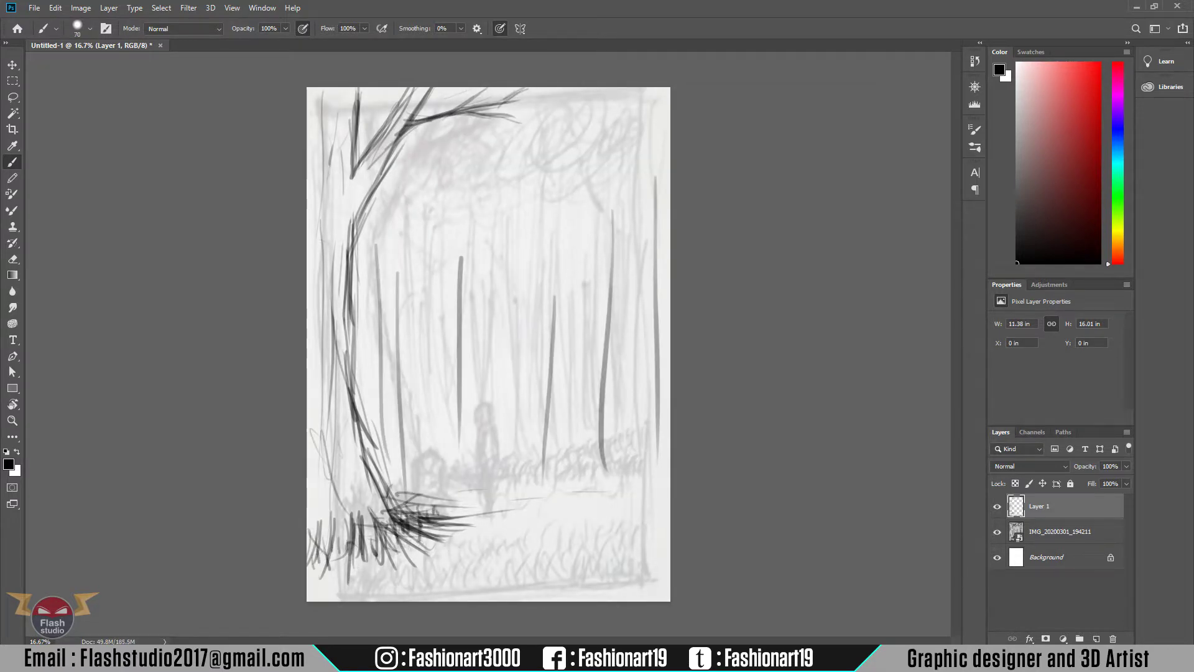
- Add grass blades along the bottom edge and outline the mid-right rocks and bushes
key(bracketright)
drag(348, 600, 352, 576)
drag(615, 600, 619, 583)
drag(398, 601, 403, 573)
drag(457, 601, 466, 572)
drag(582, 601, 588, 572)
mouse_move(485, 509)
mouse_down()
mouse_move(509, 473)
mouse_move(585, 467)
mouse_up()
mouse_move(404, 472)
mouse_down()
mouse_move(553, 454)
mouse_move(671, 464)
mouse_up()
key(bracketright)
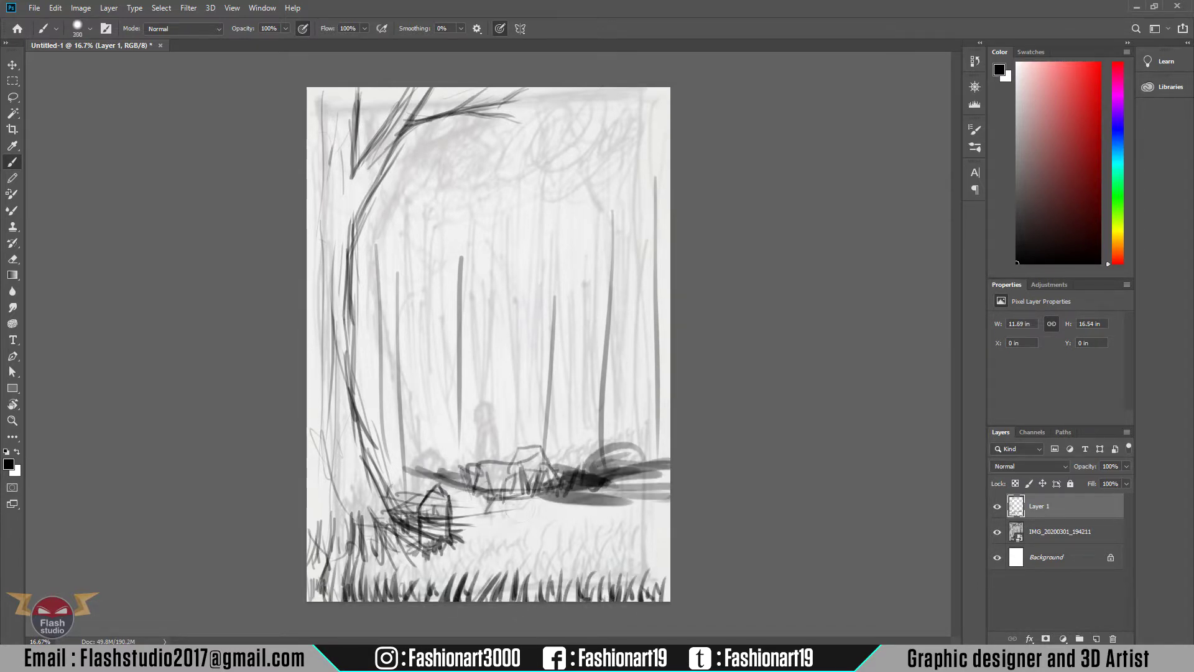
key(bracketleft)
key(bracketleft)
- Hide the reference photo and create a new grey-filled painting layer, then choose light grey
click(997, 531)
ctrl+click(1096, 639)
click(1016, 203)
key(bracketright)
key(bracketright)
key(bracketright)
drag(329, 93, 355, 597)
key(alt+BackSpace)
click(1017, 99)
key(bracketleft)
key(bracketleft)
key(bracketleft)
- At 40% brush opacity, light the left trunk and its base, and highlight bottom grass
drag(342, 91, 349, 224)
key(bracketright)
key(bracketright)
key(4)
drag(372, 297, 398, 522)
drag(342, 162, 339, 398)
drag(342, 90, 342, 187)
drag(348, 460, 572, 506)
key(bracketleft)
key(bracketleft)
key(bracketleft)
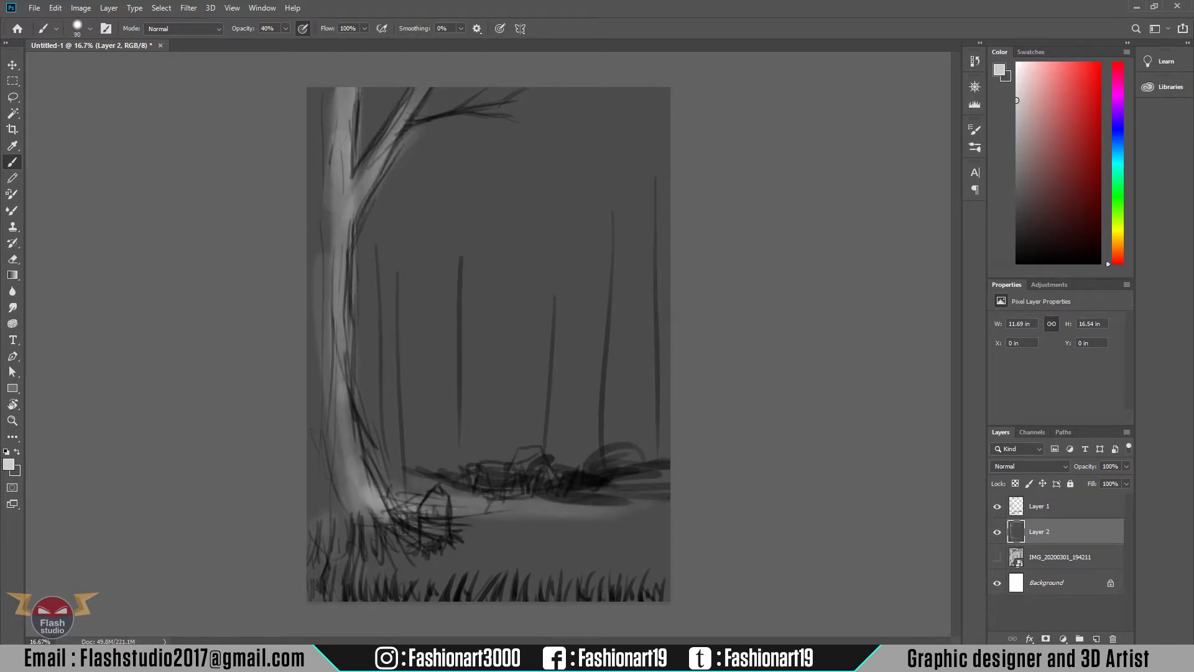
drag(320, 600, 326, 547)
drag(448, 597, 471, 595)
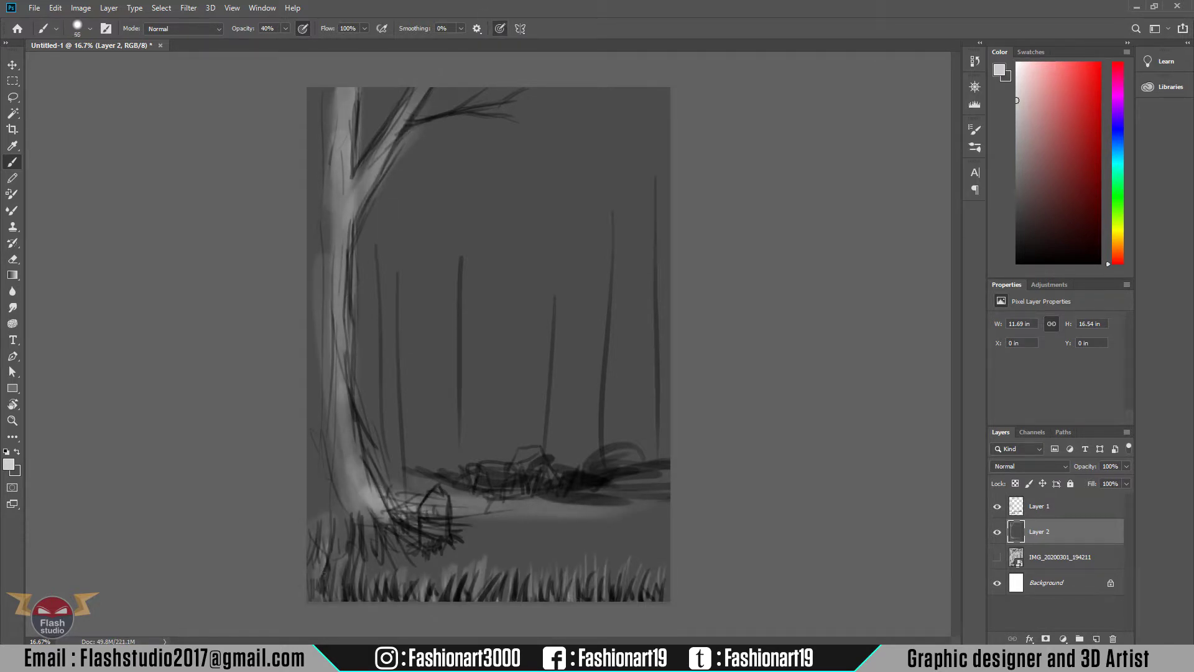
- Adjust brush texture, paint pale midground bushes, and hide the line-art layer
key(F5)
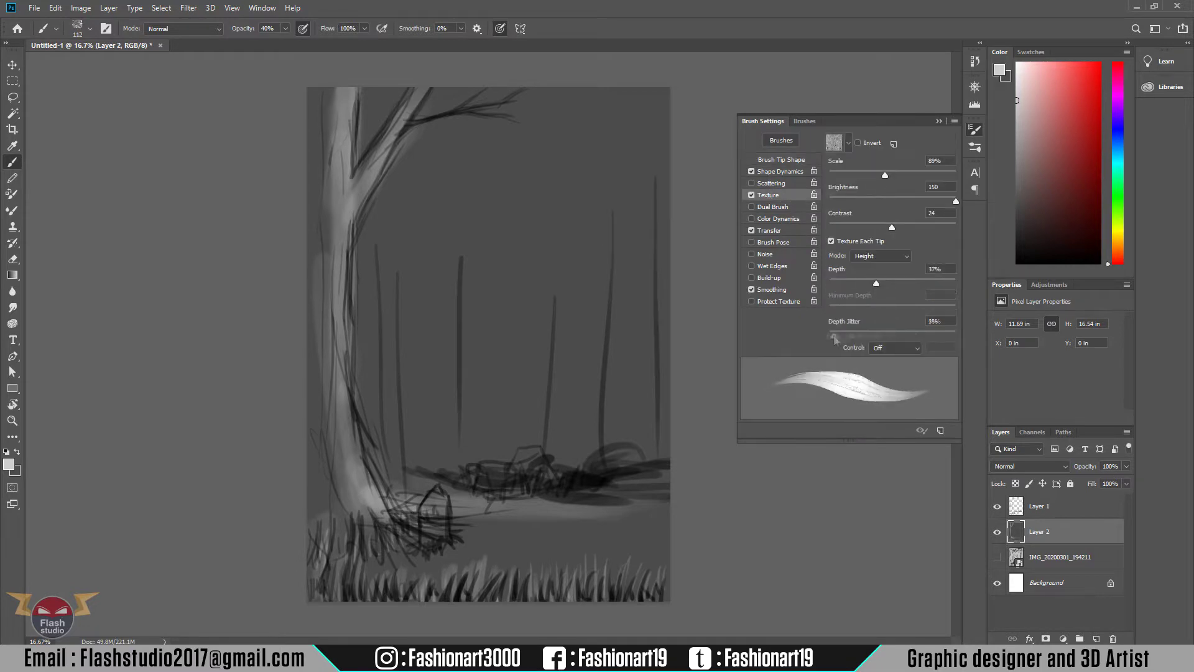
key(F5)
key(bracketright)
key(bracketright)
key(bracketright)
drag(410, 479, 529, 447)
mouse_move(473, 417)
mouse_down()
mouse_move(609, 460)
mouse_move(669, 454)
mouse_up()
click(1051, 506)
click(997, 505)
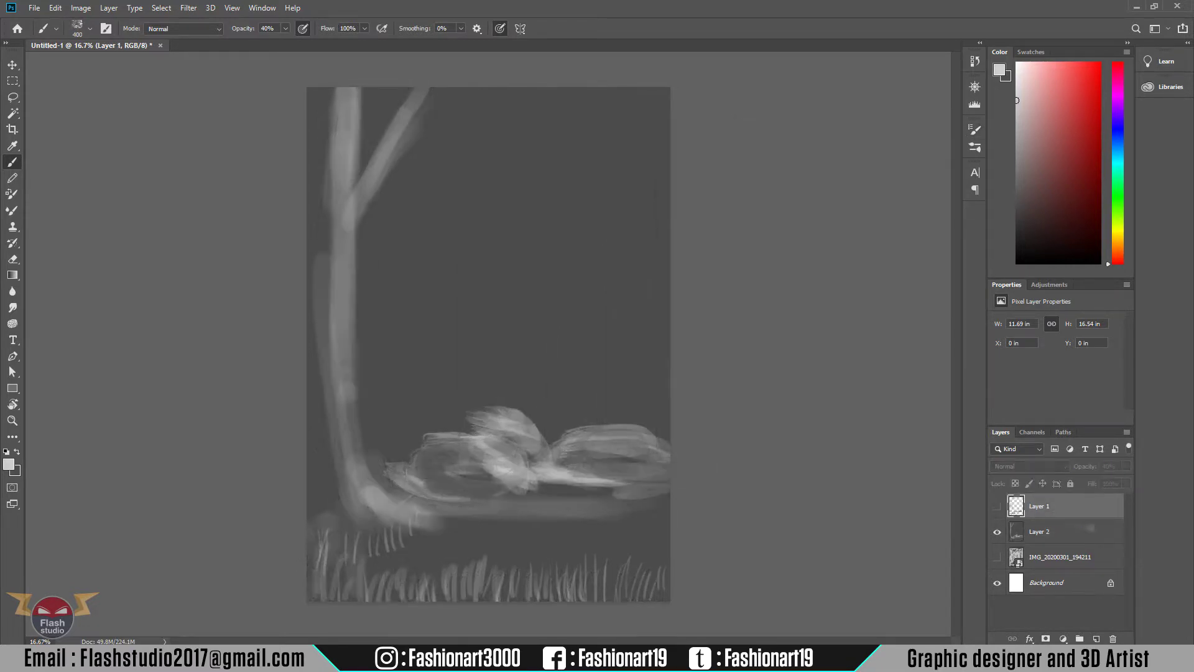
click(1057, 531)
mouse_move(435, 460)
mouse_down()
mouse_move(622, 472)
mouse_move(668, 448)
mouse_up()
- Paint seven tall light grey background trunks with a large brush
key(bracketright)
key(bracketright)
key(bracketright)
drag(373, 416, 376, 192)
drag(410, 342, 429, 124)
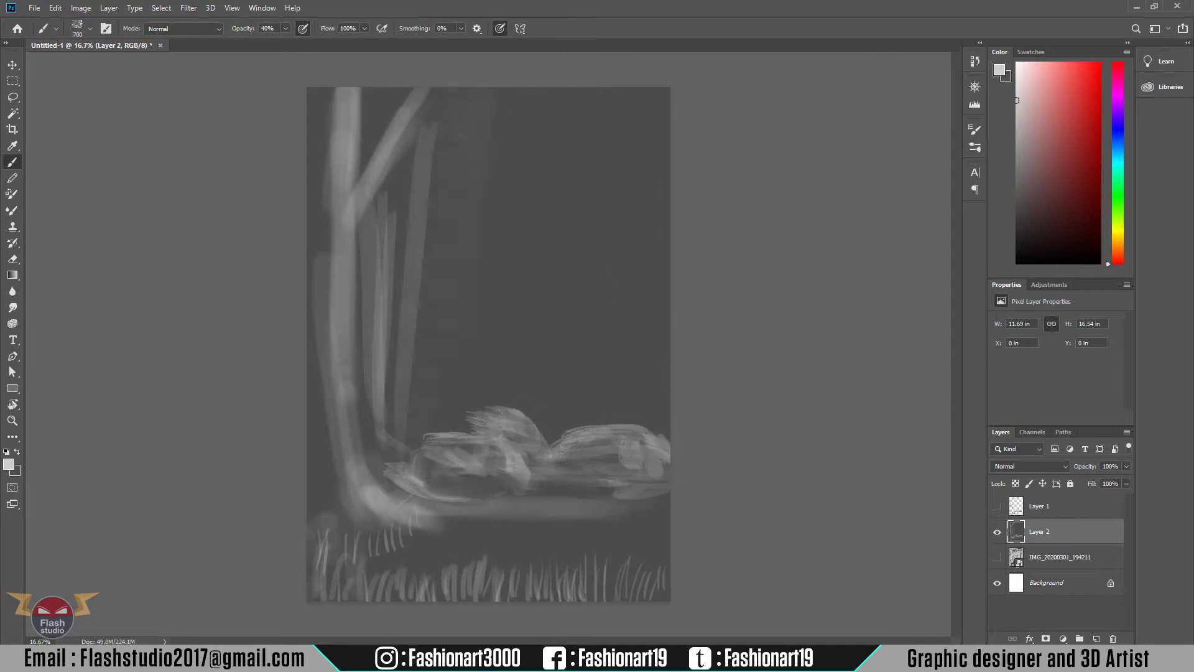
drag(628, 436, 646, 118)
drag(485, 429, 491, 105)
drag(560, 441, 548, 93)
drag(429, 461, 436, 119)
drag(382, 441, 385, 162)
drag(653, 460, 422, 457)
- Undo the textured bush patch and add small grass strokes along the bushes
key(ctrl+z)
key(bracketleft)
key(bracketleft)
key(bracketleft)
drag(435, 487, 454, 442)
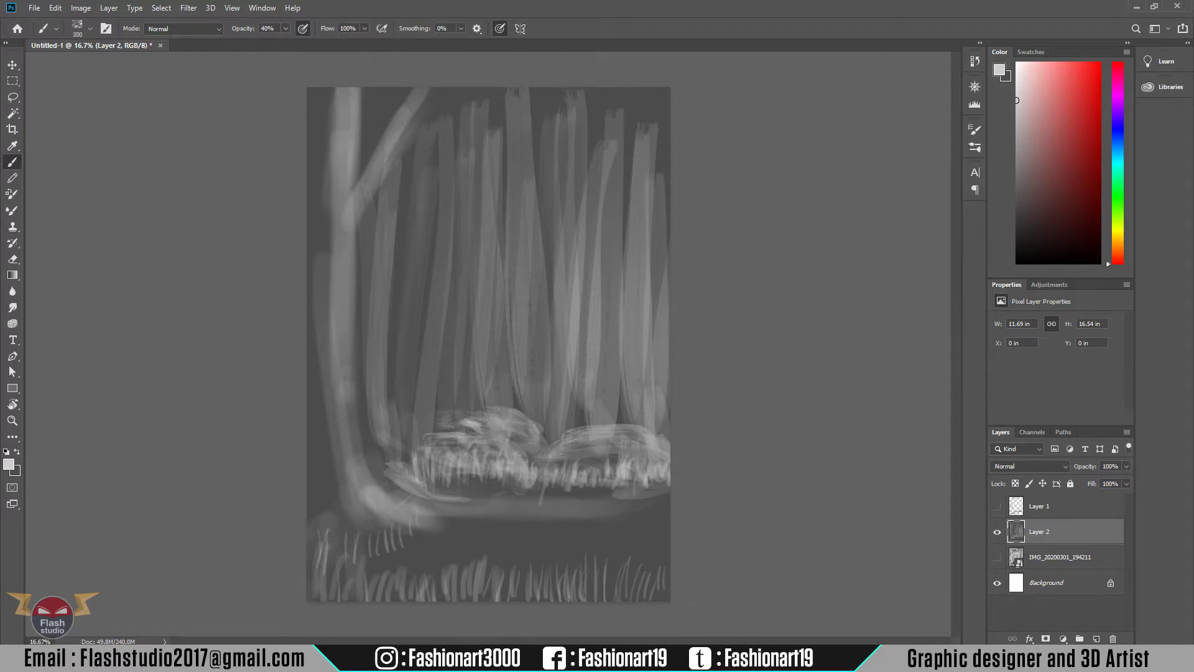
- Brighten the bush tops and build a soft light foliage canopy across the top
mouse_move(435, 435)
mouse_down()
mouse_move(541, 422)
mouse_move(646, 454)
mouse_up()
key(bracketleft)
key(bracketleft)
key(bracketleft)
mouse_move(393, 139)
mouse_down()
mouse_move(497, 110)
mouse_move(548, 149)
mouse_up()
key(bracketright)
key(bracketright)
key(bracketright)
drag(516, 90, 593, 124)
drag(482, 133, 560, 162)
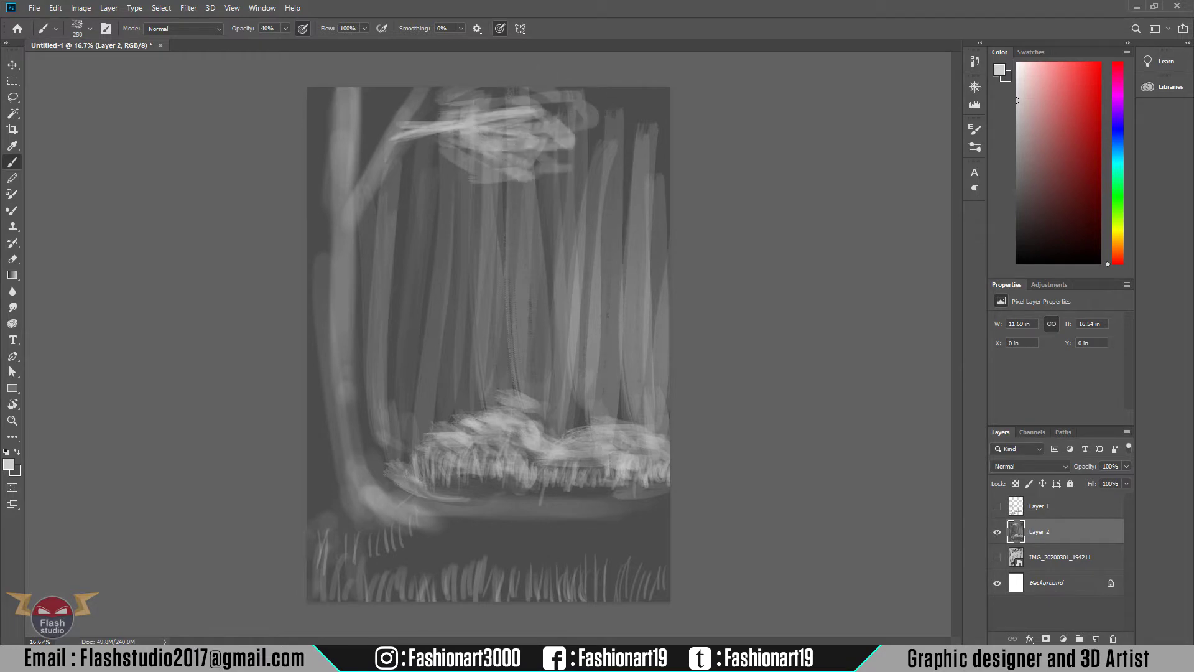
drag(429, 149, 578, 124)
key(bracketright)
key(bracketright)
key(bracketright)
mouse_move(436, 187)
mouse_down()
mouse_move(597, 112)
mouse_move(659, 187)
mouse_up()
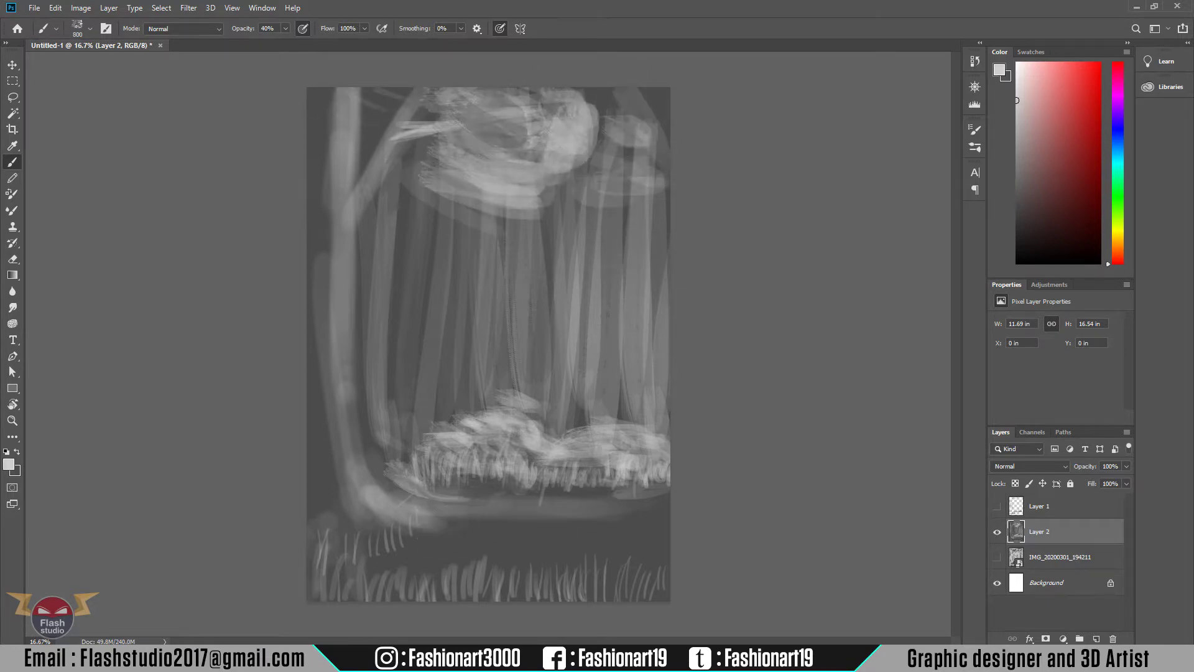
- Paint light ground strokes, a rising branch, and lighten the lower-left trunk base
drag(326, 541, 669, 535)
drag(367, 550, 668, 497)
key(bracketleft)
key(bracketleft)
key(bracketleft)
drag(348, 90, 343, 410)
drag(357, 227, 429, 115)
drag(385, 504, 535, 485)
drag(461, 504, 351, 553)
drag(355, 479, 314, 594)
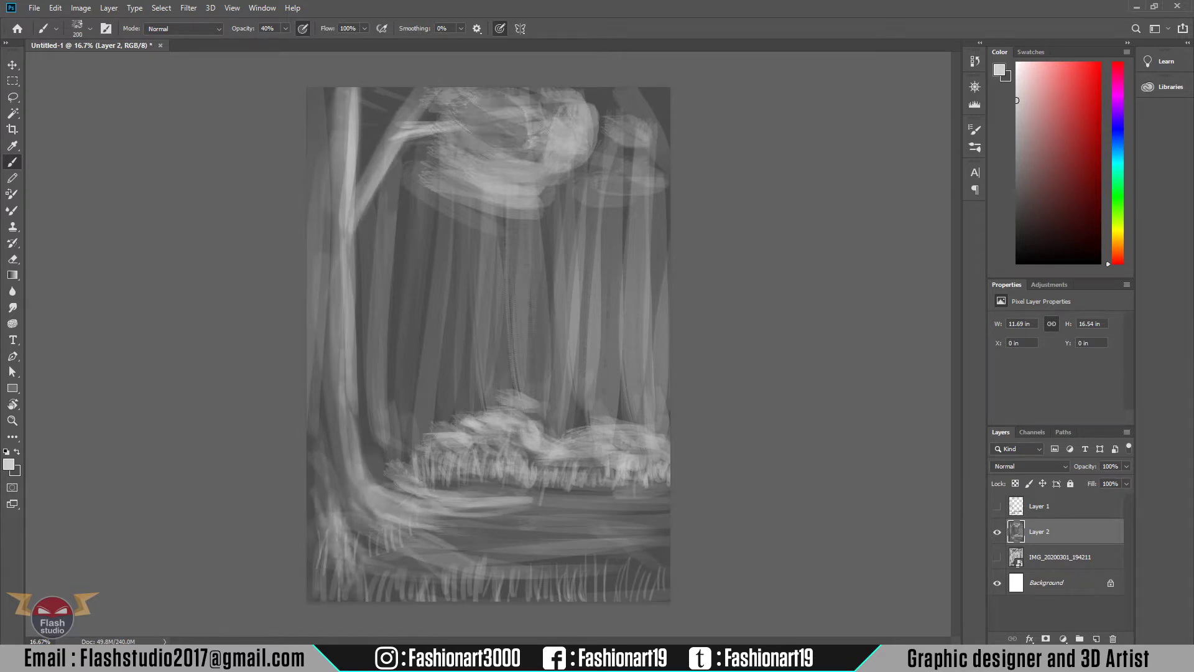
drag(329, 442, 329, 569)
drag(347, 466, 417, 535)
drag(330, 510, 311, 474)
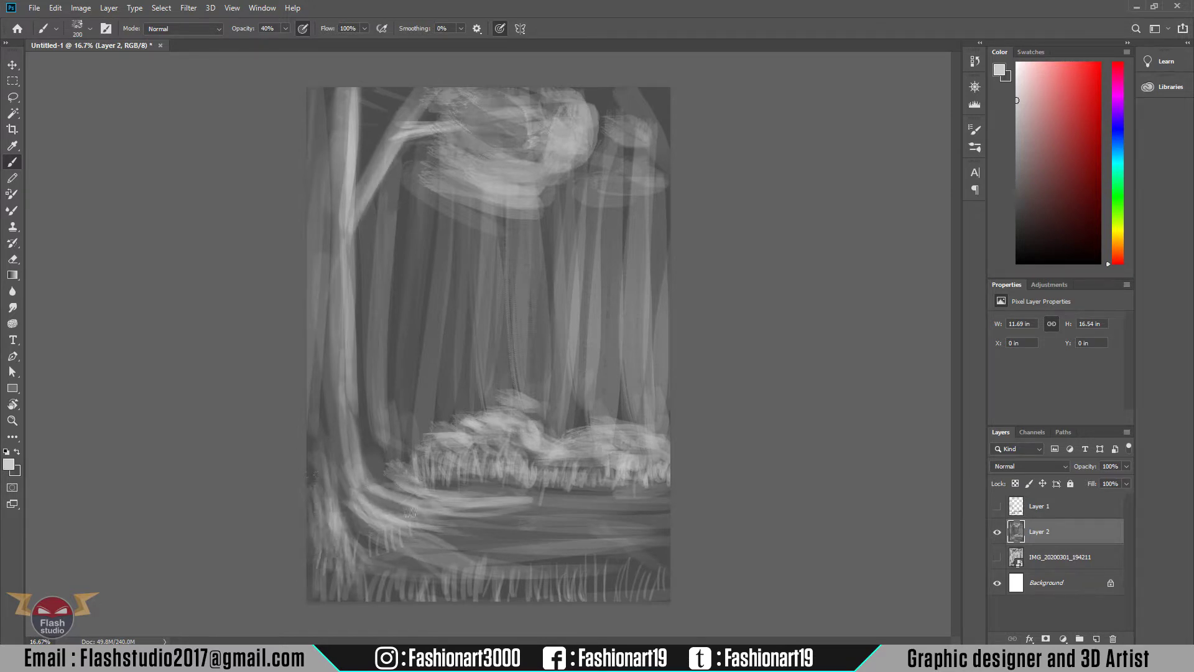
mouse_move(410, 465)
mouse_down()
mouse_move(413, 523)
mouse_move(430, 529)
mouse_up()
- Undo unwanted strokes, highlight the left trunk, and paint grass blades along the bottom
key(bracketright)
key(ctrl+z)
key(ctrl+z)
key(ctrl+z)
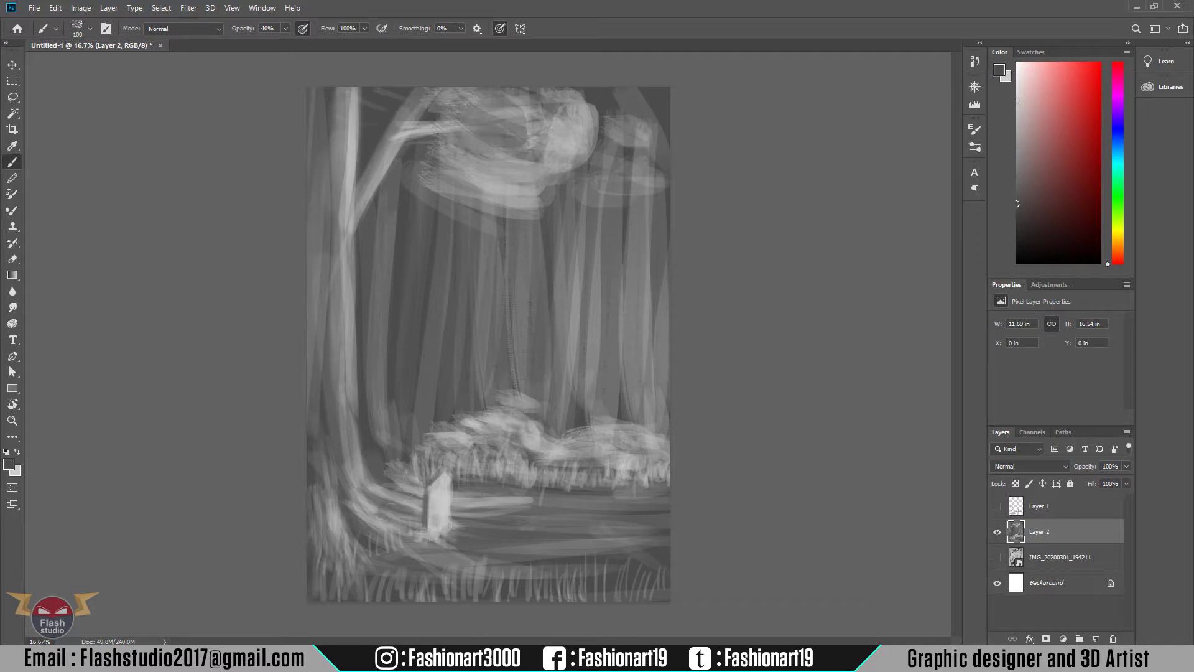
key(bracketright)
key(bracketright)
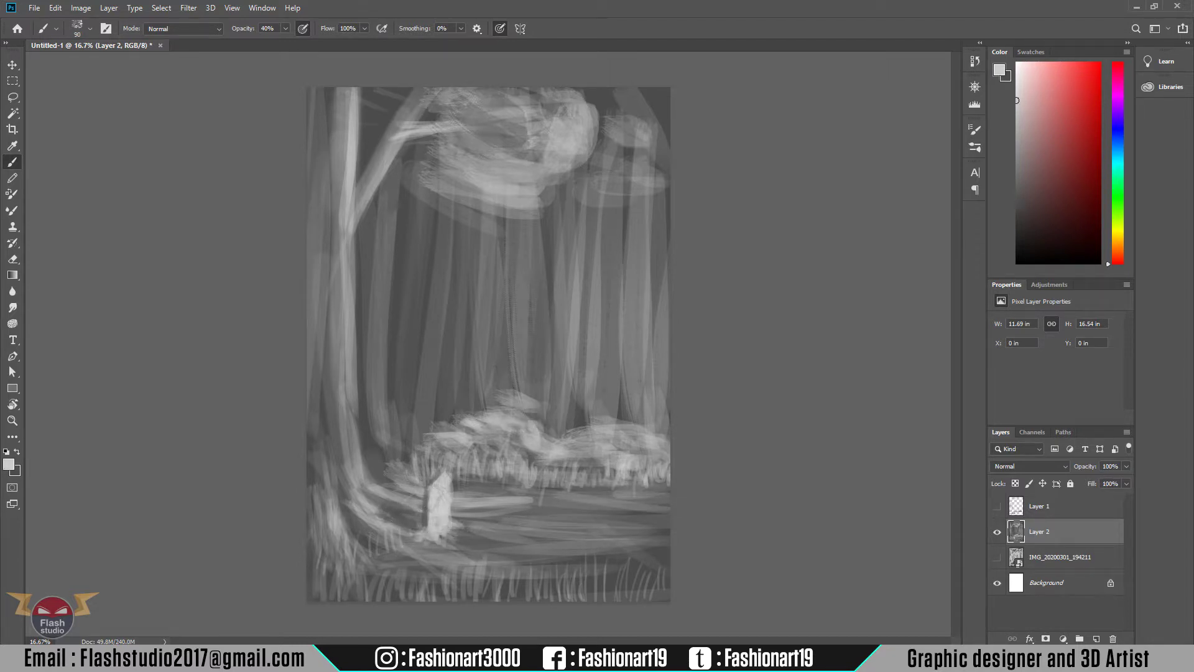
key(bracketright)
key(bracketright)
key(bracketright)
drag(343, 93, 335, 454)
mouse_move(321, 342)
mouse_down()
mouse_move(398, 535)
mouse_move(333, 544)
mouse_up()
key(bracketleft)
key(bracketleft)
drag(317, 601, 638, 596)
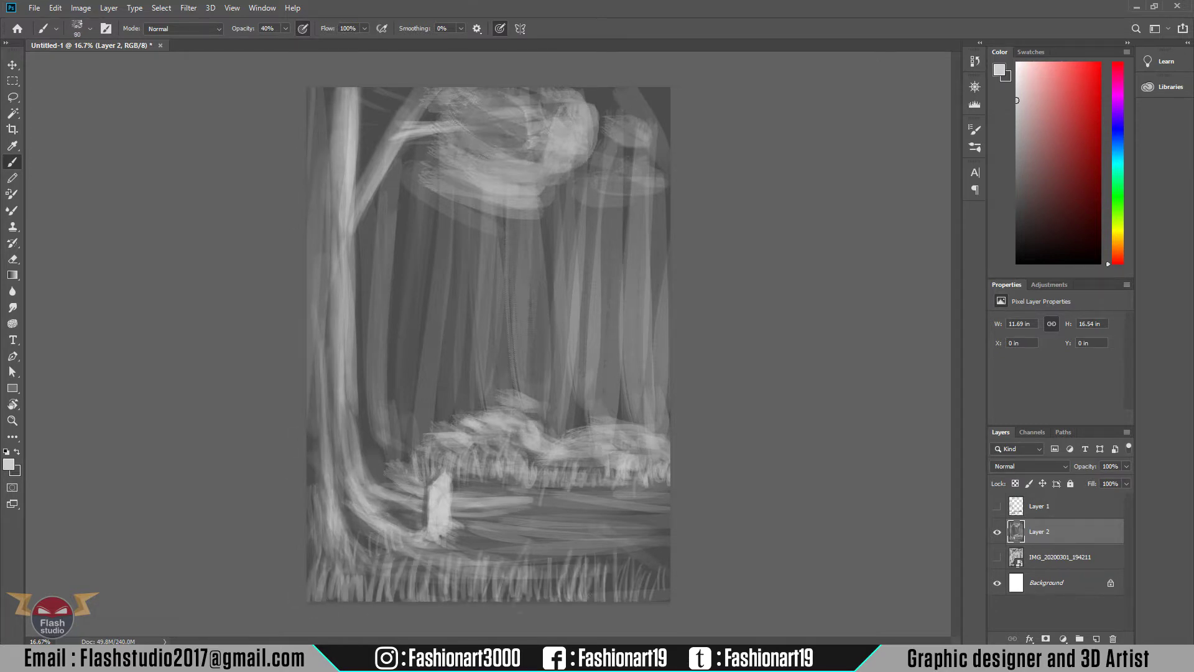
- Add eleven faint light vertical trunks across the middle of the forest
drag(382, 181, 382, 432)
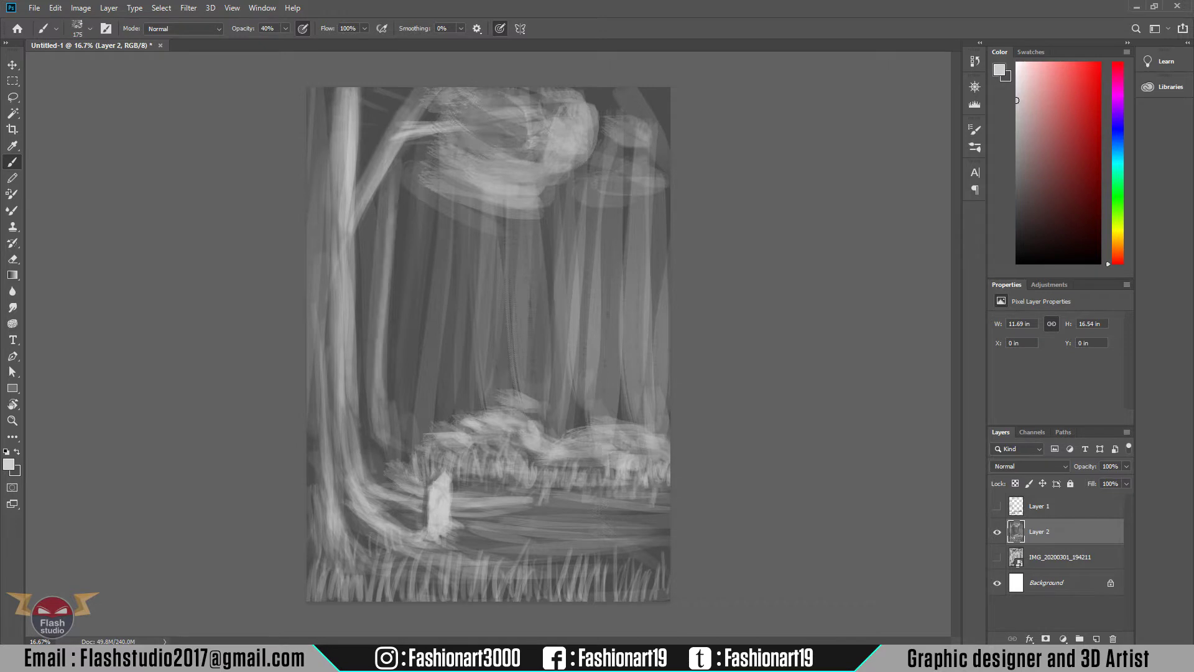
drag(436, 218, 435, 410)
drag(488, 220, 488, 392)
drag(554, 212, 553, 429)
drag(603, 211, 603, 414)
drag(644, 181, 644, 411)
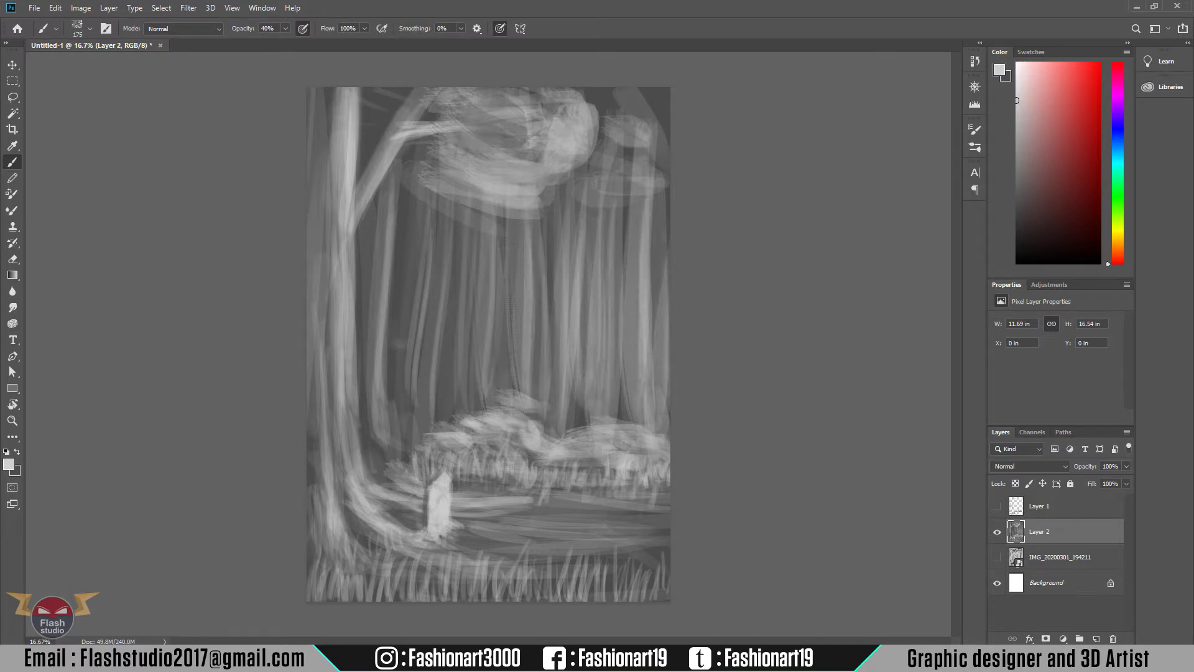
key(bracketright)
key(bracketright)
drag(383, 184, 382, 395)
drag(414, 202, 415, 422)
drag(435, 199, 435, 435)
drag(541, 214, 541, 404)
drag(612, 234, 612, 416)
key(bracketleft)
key(bracketleft)
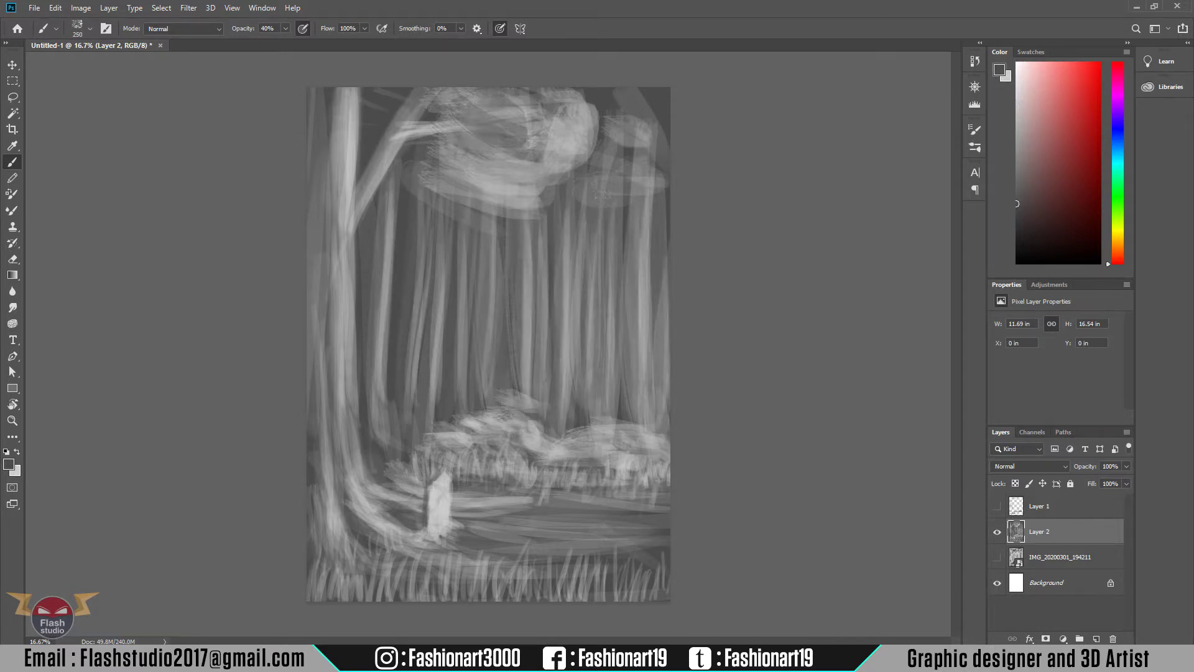
- Highlight the bush top in near-white, then paint short light grass strokes at 80% opacity
alt+click(599, 190)
drag(501, 401, 549, 445)
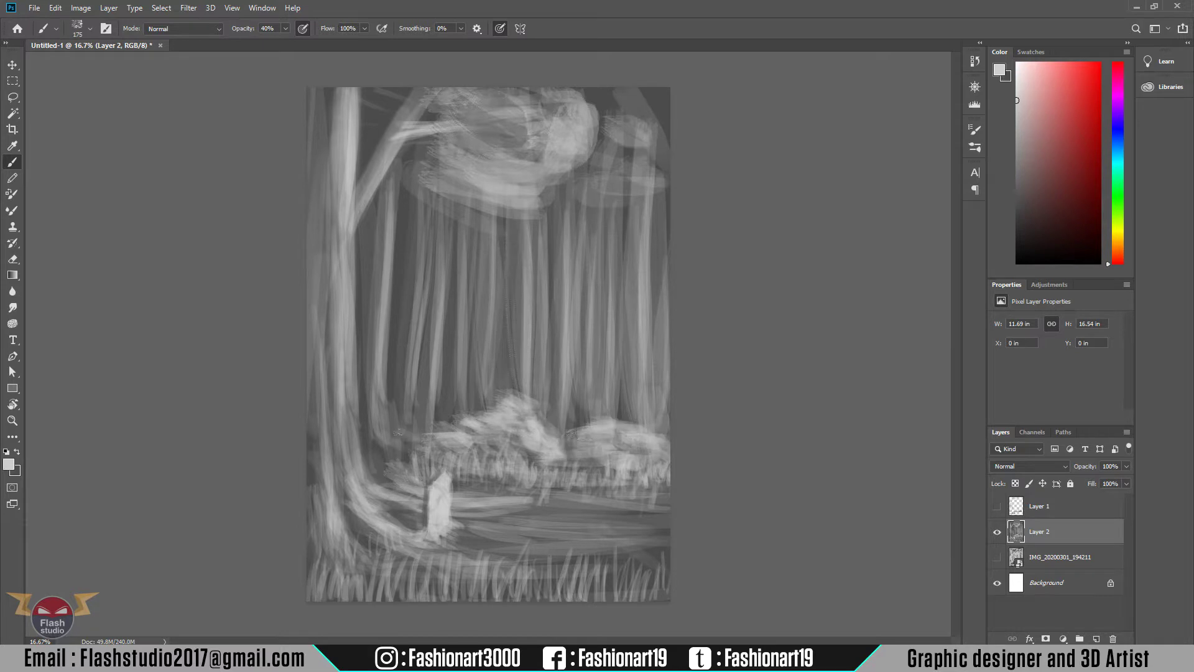
key(bracketleft)
key(bracketleft)
key(8)
drag(404, 476, 407, 449)
mouse_move(485, 485)
mouse_down()
mouse_move(486, 453)
mouse_move(524, 452)
mouse_up()
drag(578, 491, 581, 465)
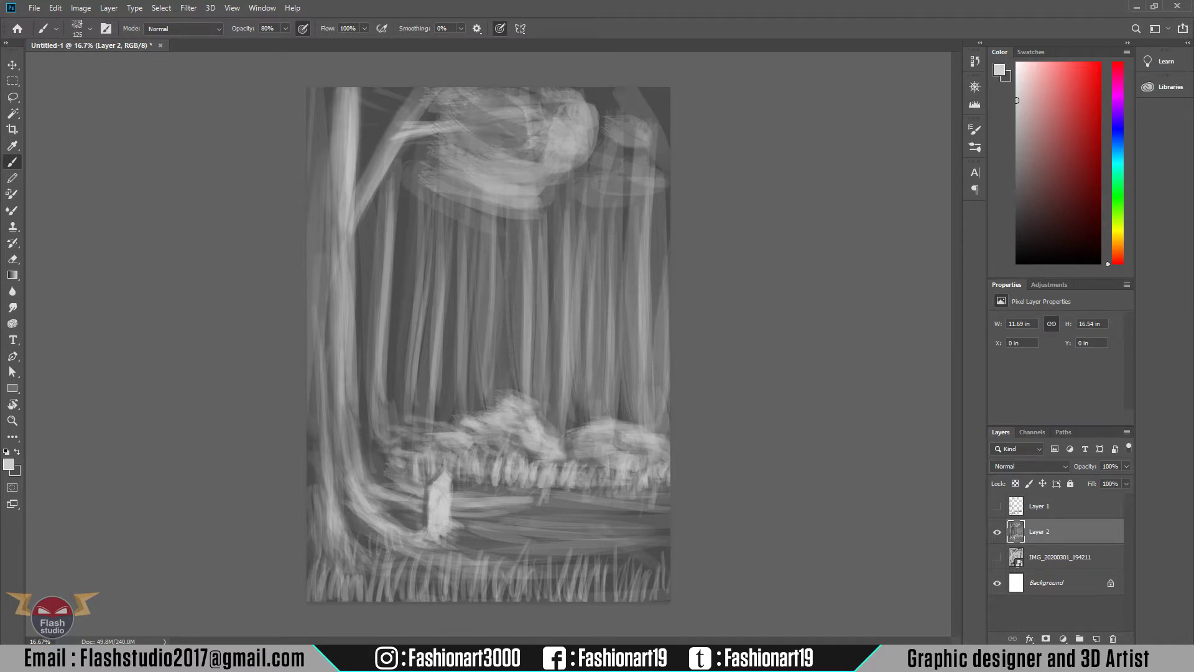
- With a larger brush at 30% opacity, darken the right-side bush in darker grey
key(bracketright)
key(bracketright)
key(bracketright)
key(3)
alt+click(610, 448)
drag(578, 447, 653, 454)
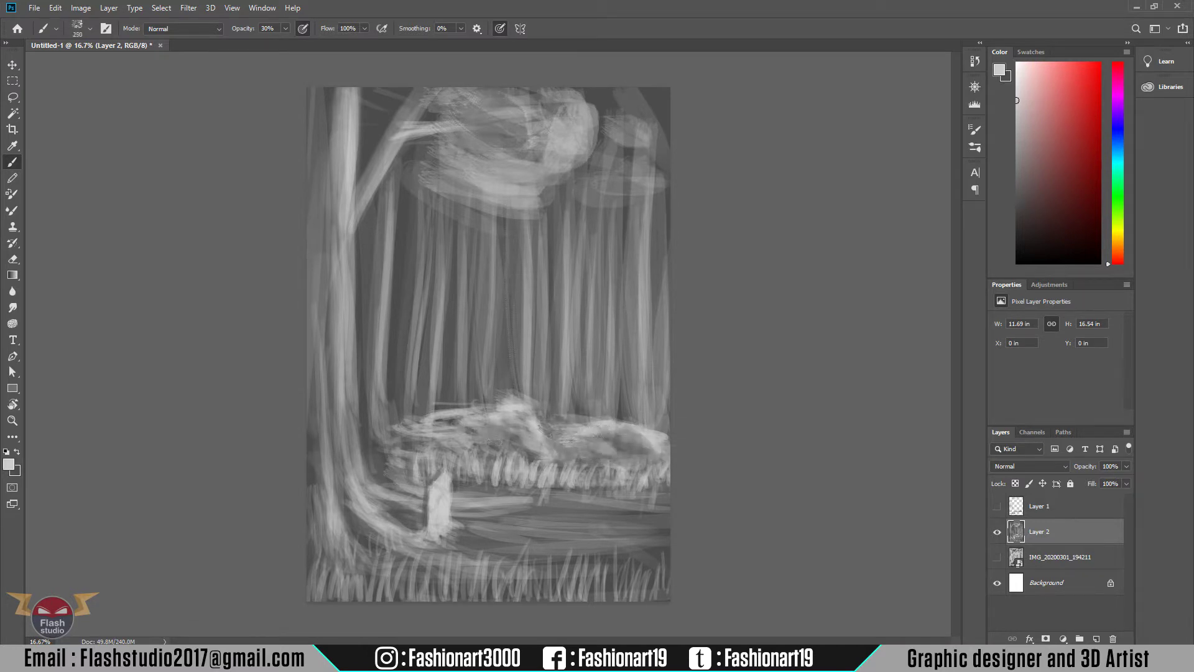
- Add light strokes over the tree crown and light texture along the canvas's left edge
drag(574, 131, 472, 196)
drag(492, 100, 473, 155)
alt+click(504, 191)
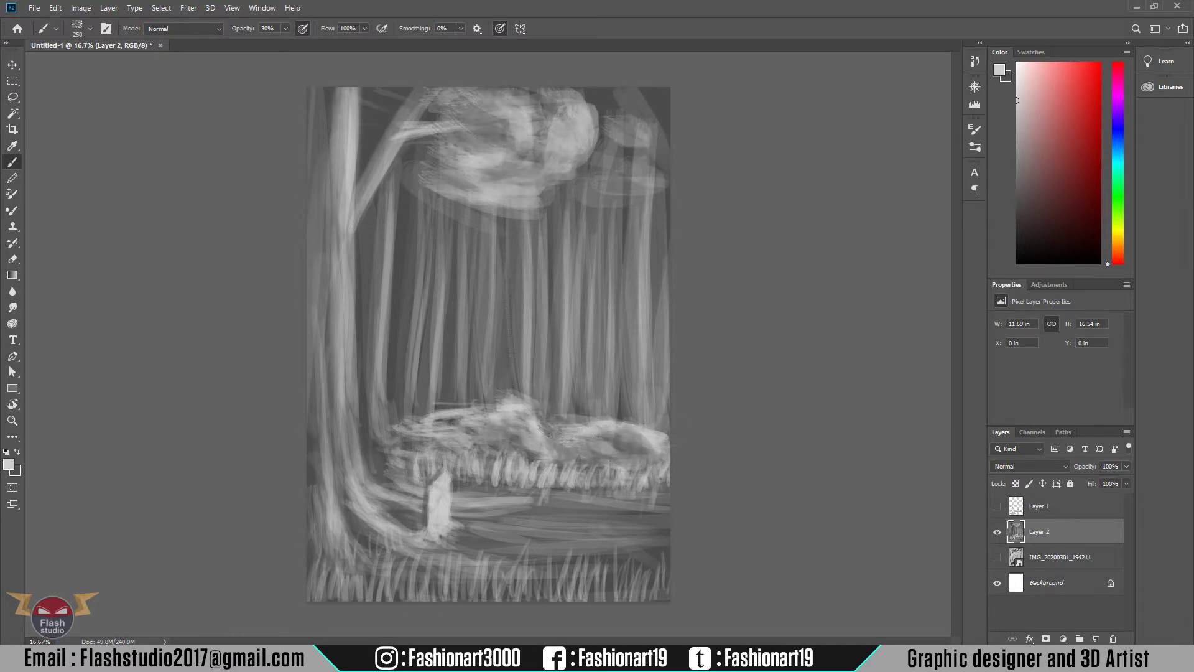
drag(573, 162, 479, 208)
drag(525, 99, 491, 146)
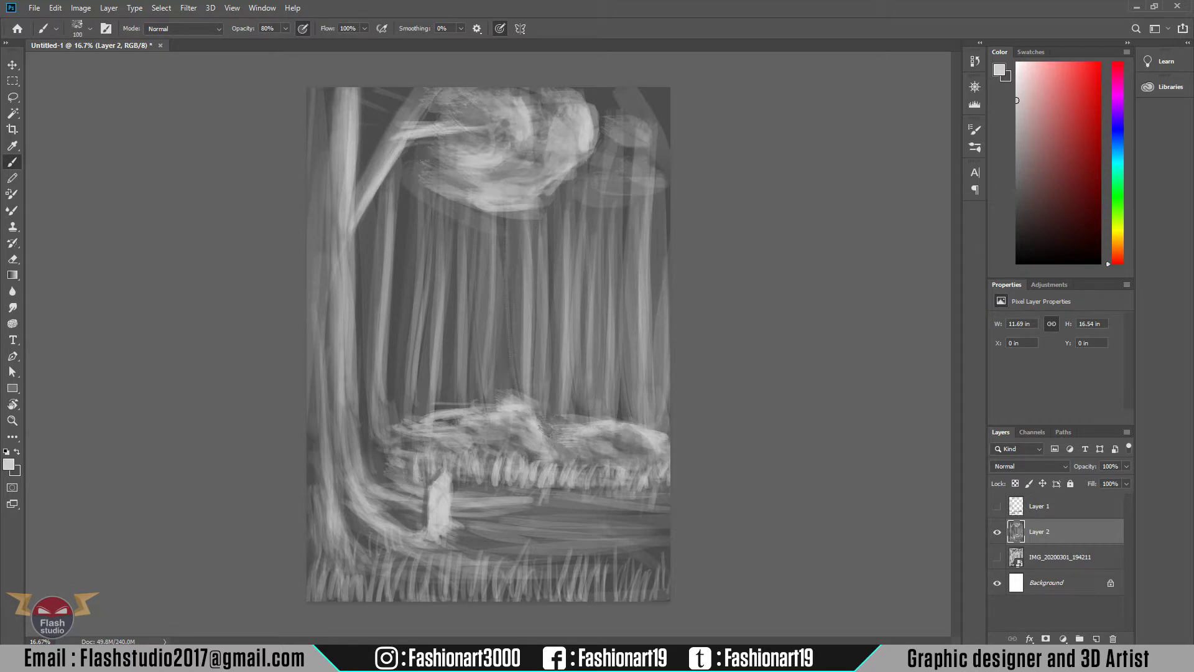
mouse_move(326, 398)
mouse_down()
mouse_move(314, 584)
mouse_move(385, 569)
mouse_up()
- Paint lighter grey grass strokes along the bottom edge of the canvas
alt+click(339, 594)
drag(401, 600, 457, 566)
drag(504, 613, 553, 579)
drag(603, 600, 636, 573)
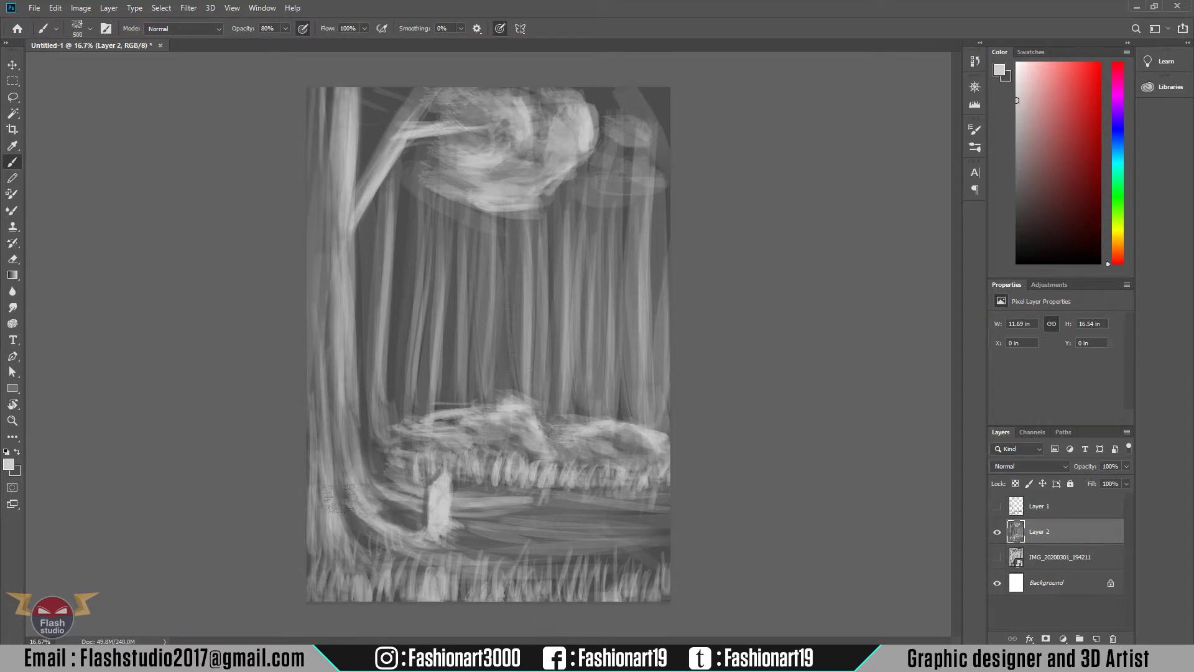
- Paint a light blob on the lower ground and cover it with darker grey
key(bracketleft)
key(bracketleft)
key(bracketleft)
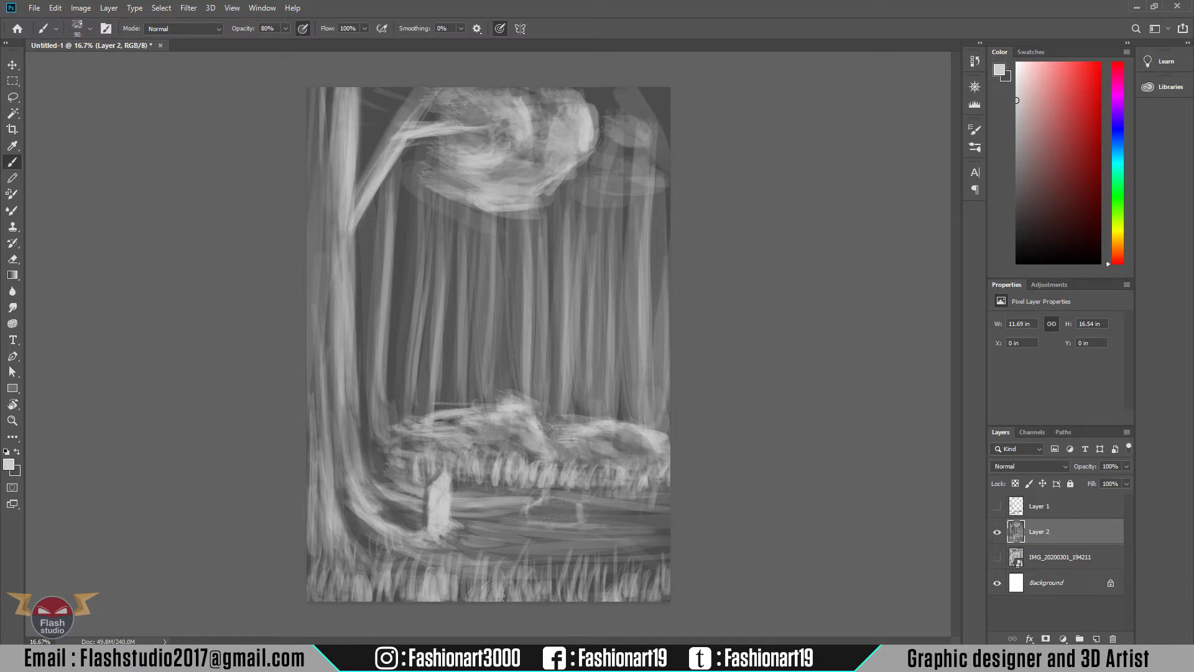
key(bracketright)
key(bracketright)
key(bracketright)
drag(532, 513, 569, 516)
alt+click(529, 507)
drag(525, 516, 581, 516)
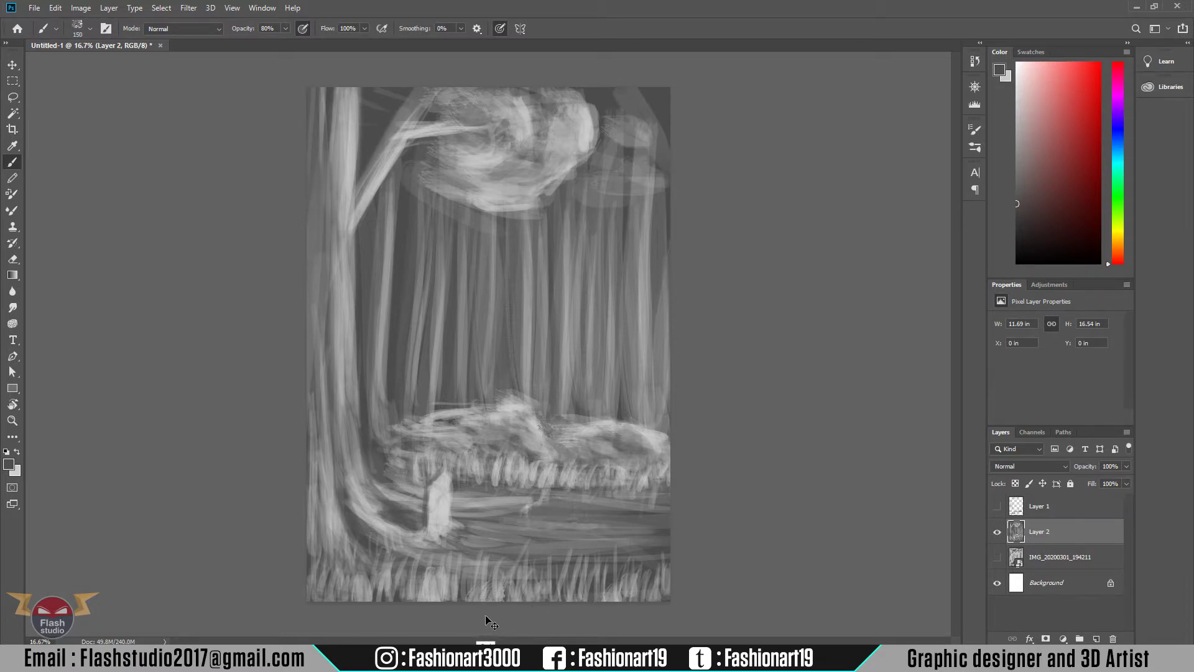
- Enlarge the brush to 500 and lighten the lower ground with broad light-grey strokes
alt+click(501, 482)
key(F5)
key(F5)
key(bracketright)
key(bracketright)
key(bracketright)
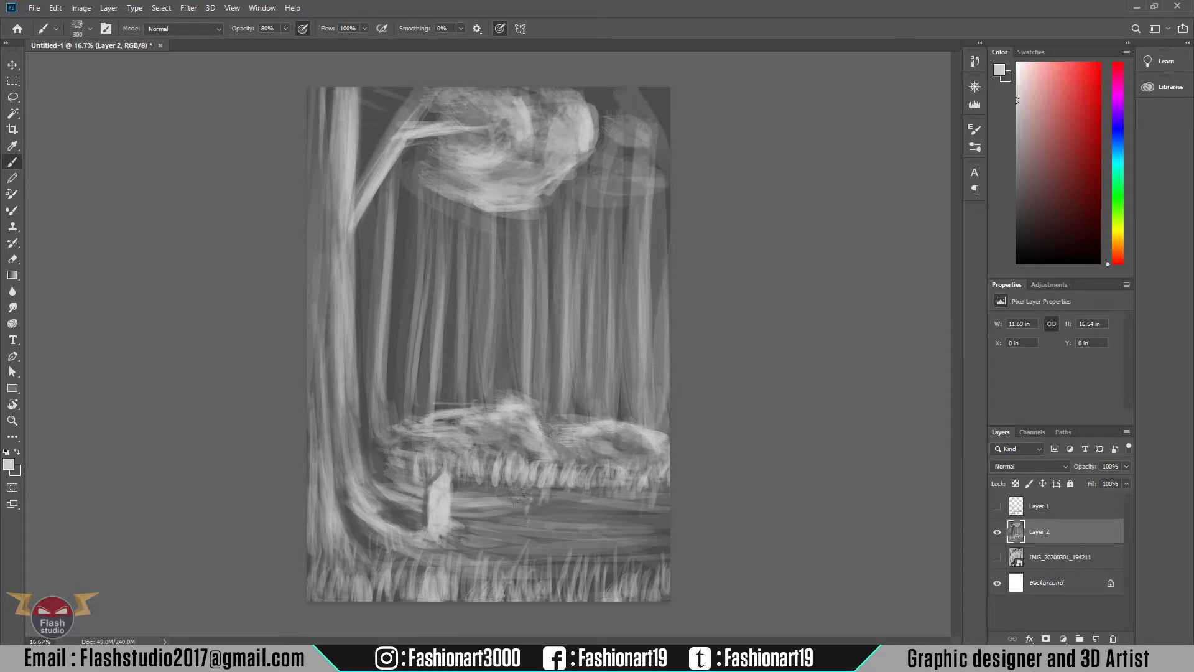
drag(489, 501, 640, 504)
key(bracketright)
drag(454, 560, 665, 562)
- Lighten the middle bushes, trunk and crown, then darken the crown branch and left trunk
drag(628, 510, 665, 541)
drag(473, 416, 647, 439)
drag(332, 292, 345, 460)
drag(485, 124, 578, 161)
alt+click(385, 156)
drag(385, 112, 386, 192)
drag(314, 444, 314, 507)
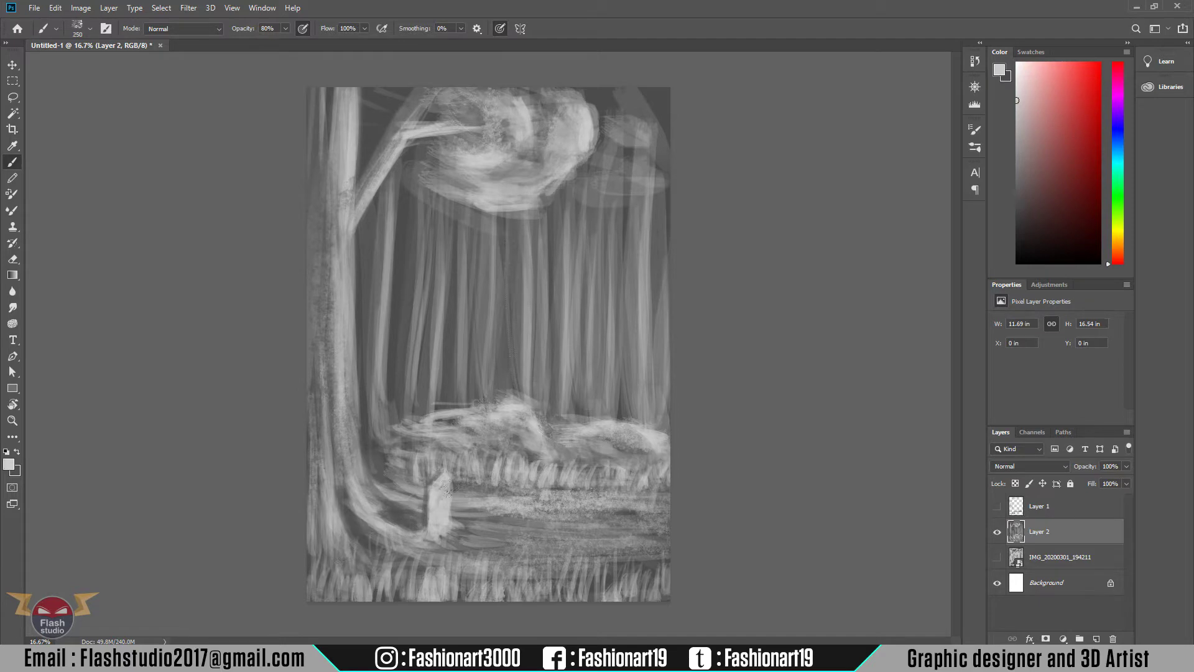
- Add a Gradient Map adjustment and set its bright stop to a deeper orange
click(1063, 638)
click(1057, 323)
click(796, 200)
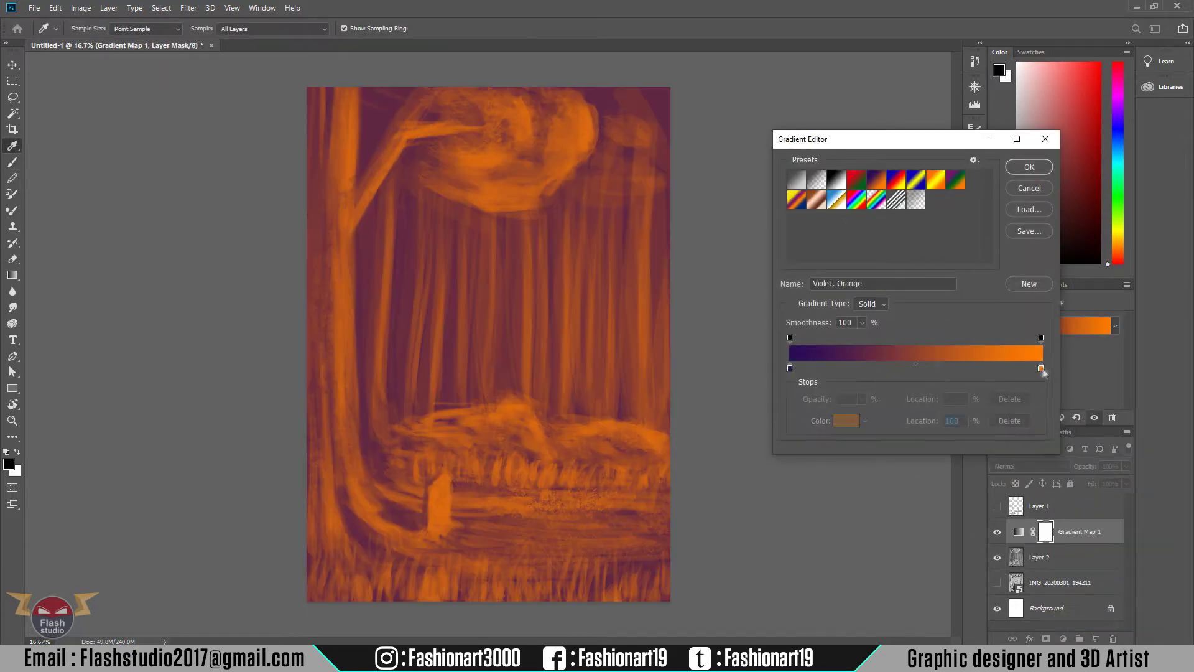
click(845, 421)
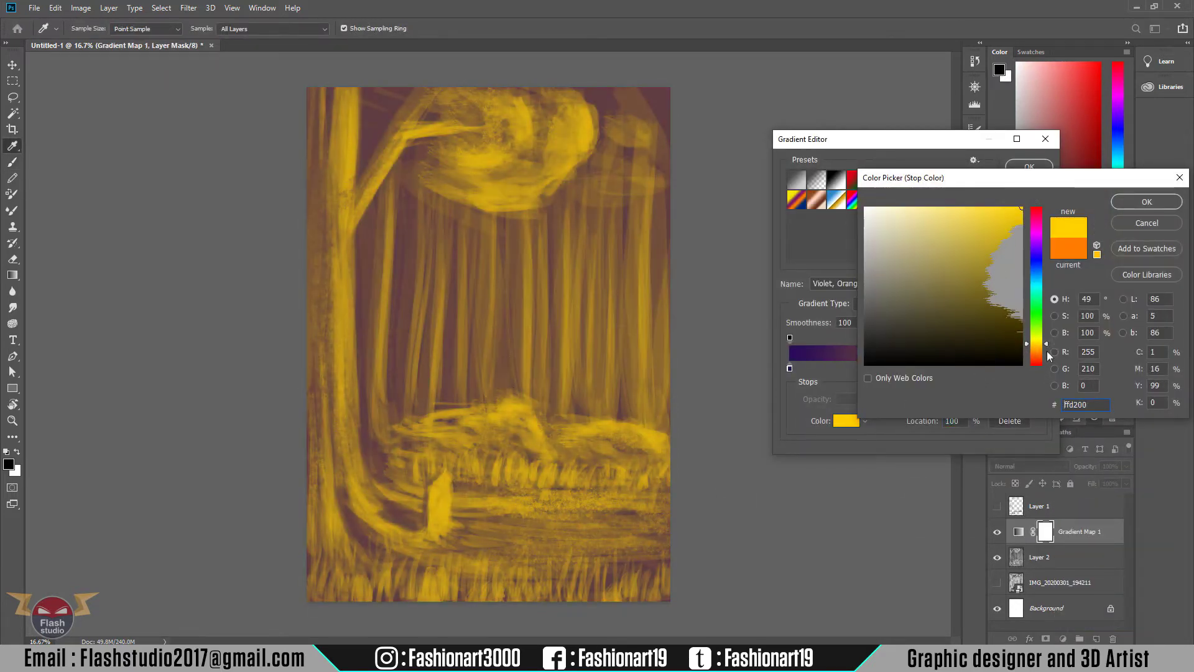
drag(1047, 353, 1049, 352)
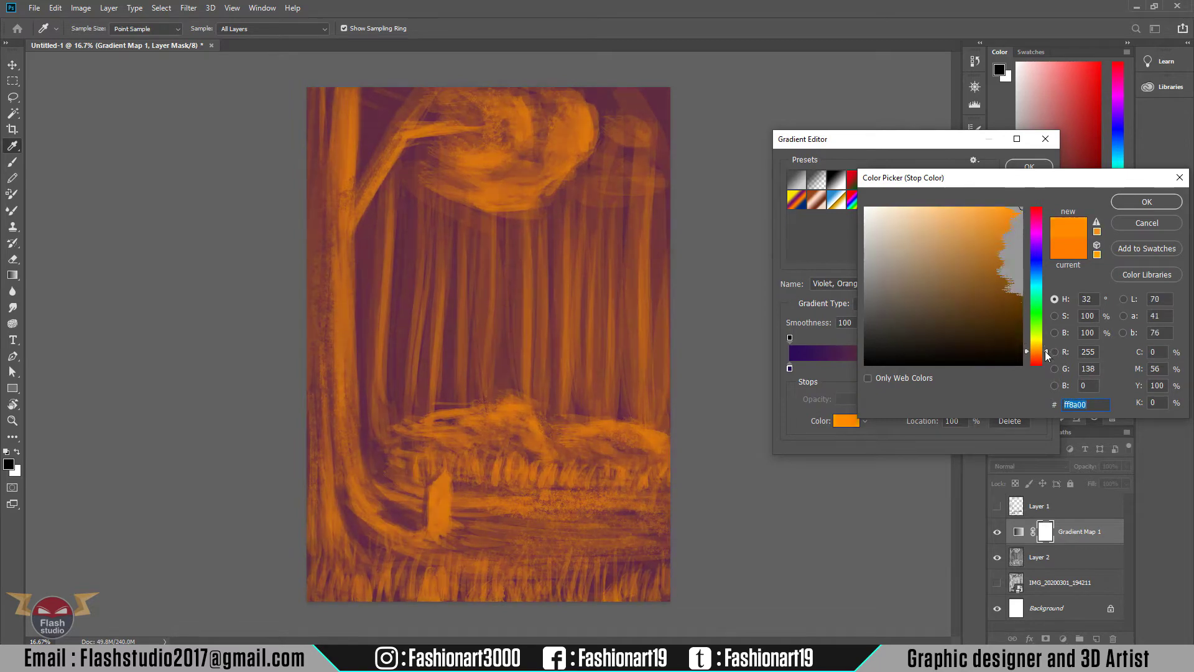
click(1147, 201)
- Set the dark stop to dark blue-grey, apply the gradient, and blend it in Linear Light
double_click(789, 368)
drag(1036, 249, 1036, 280)
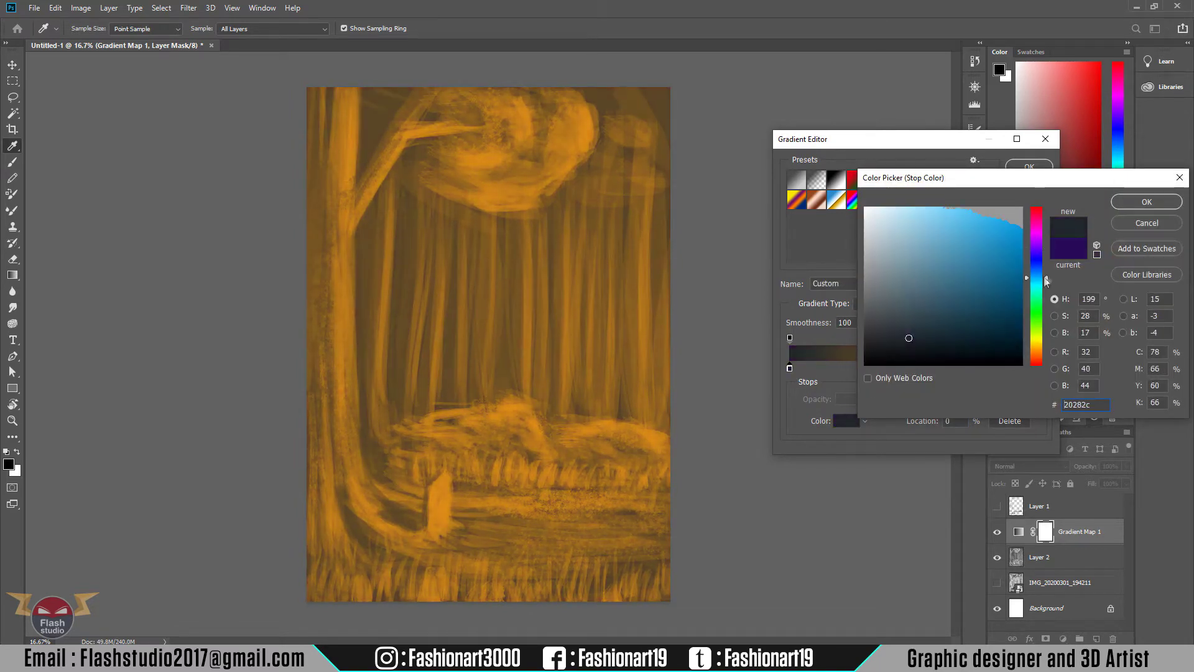
click(1147, 201)
click(1029, 166)
click(1030, 466)
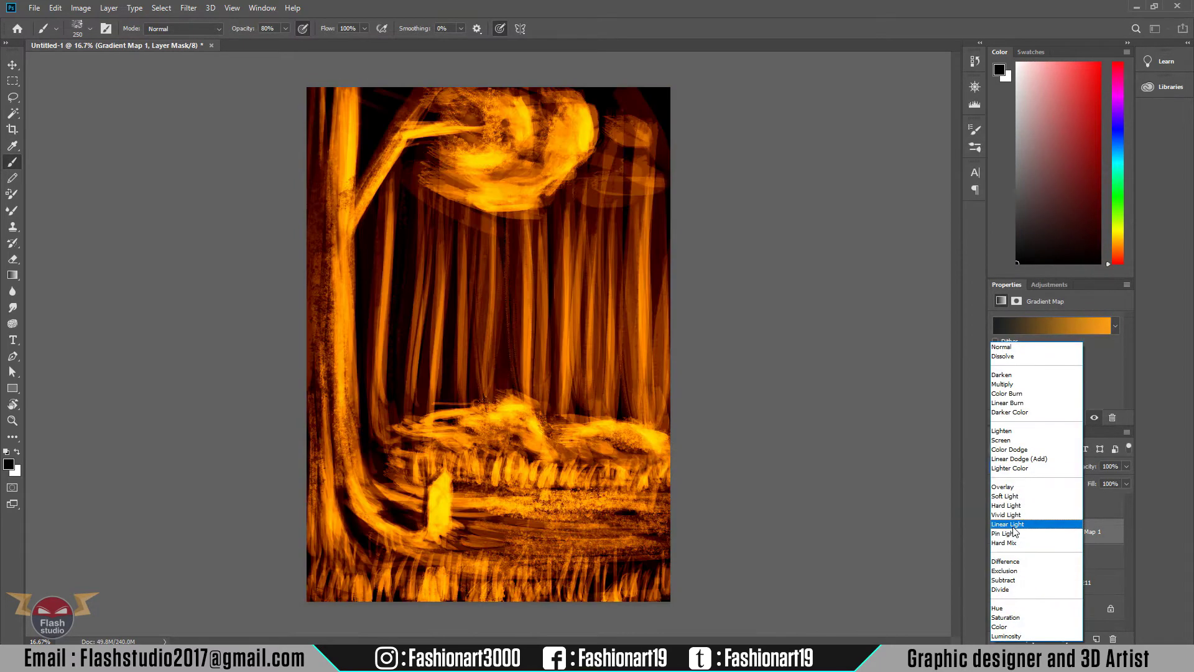
click(1008, 524)
- Refine the gradient's bright stop to a muted deeper orange and apply it
click(1051, 325)
double_click(1050, 368)
click(961, 236)
drag(1046, 349, 1044, 353)
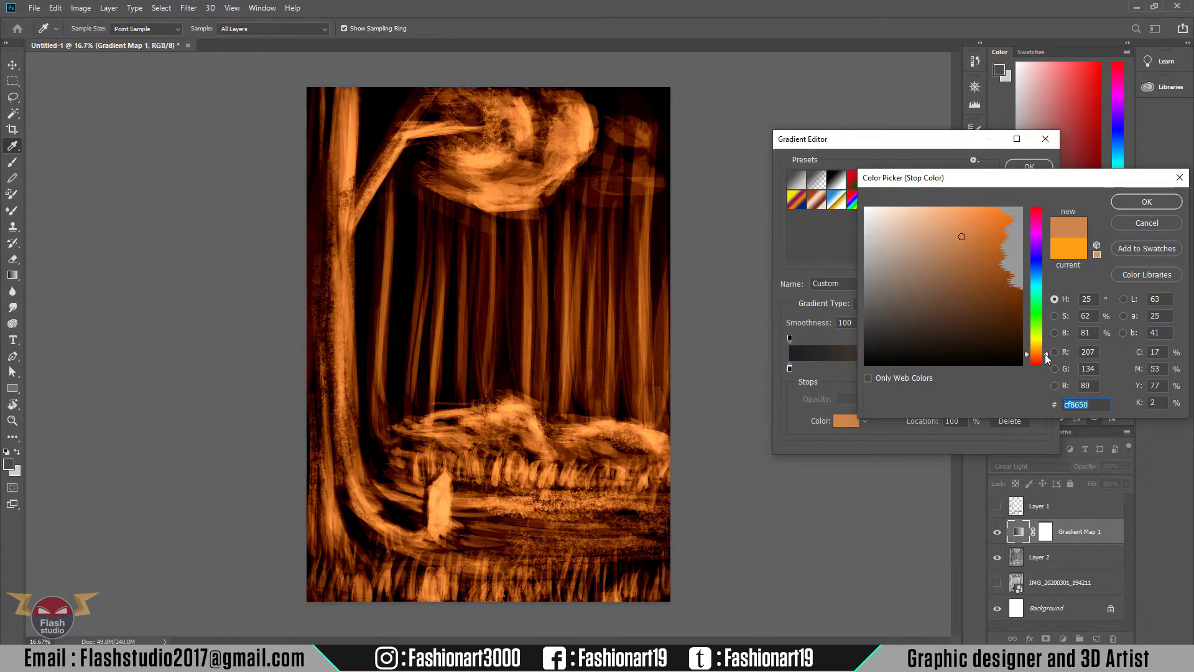
click(967, 238)
click(1147, 202)
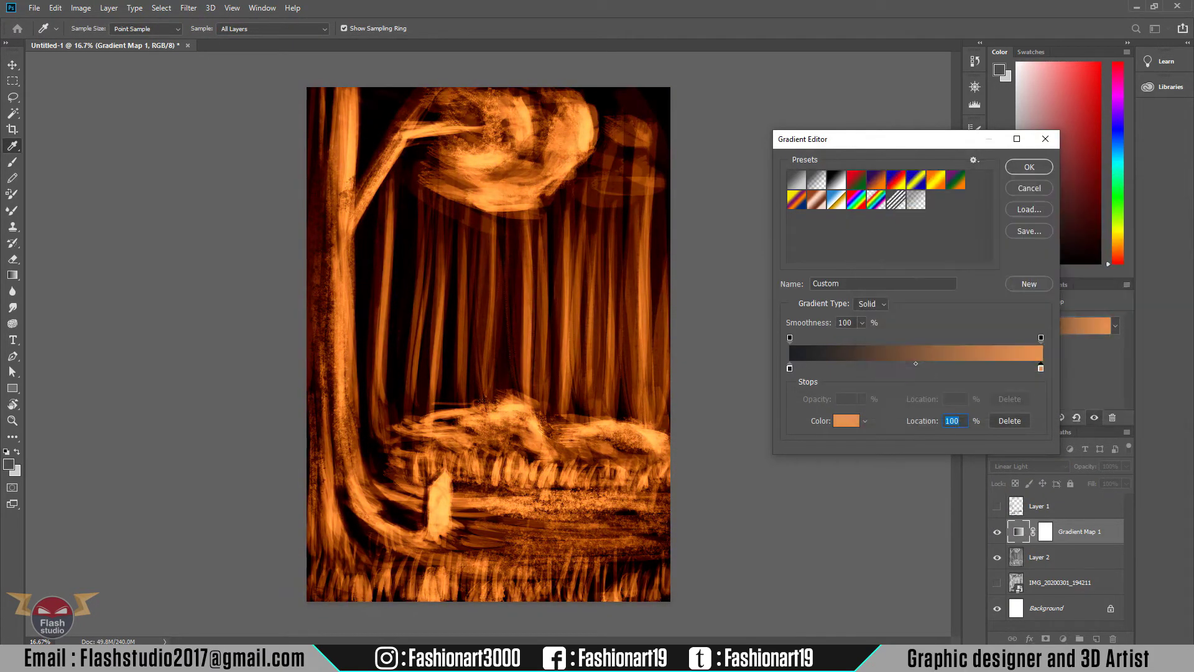
double_click(790, 369)
click(1147, 201)
click(1029, 167)
key(b)
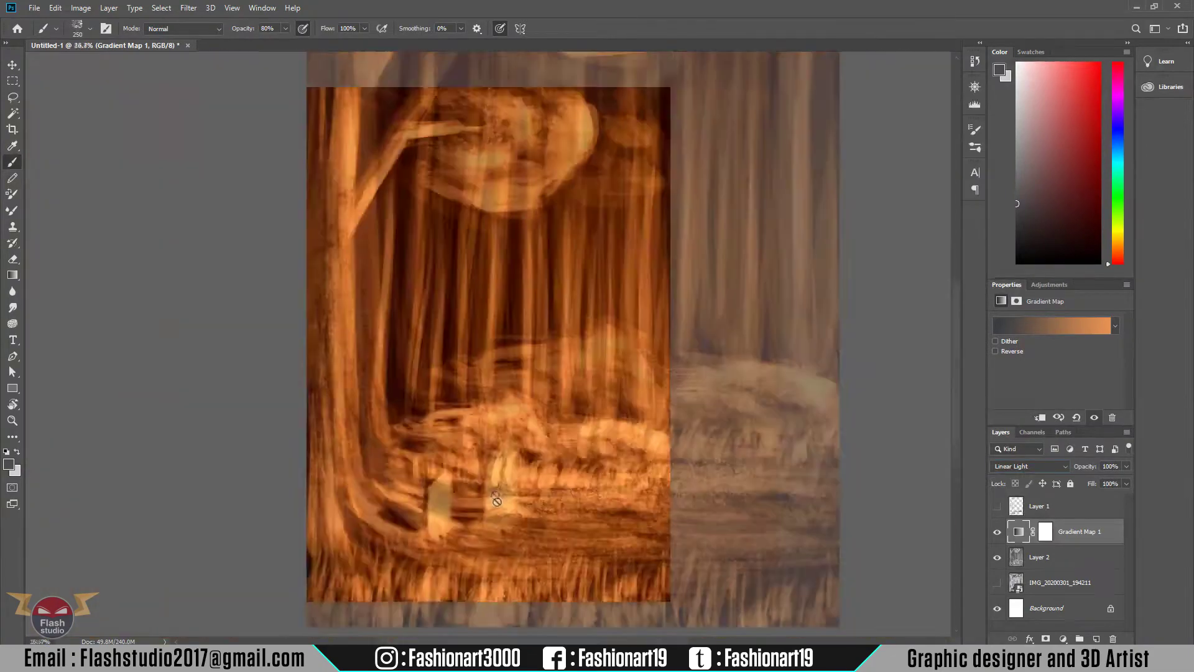
- Paint green strokes over the treetop, filling it into a rounded green mass
key(F5)
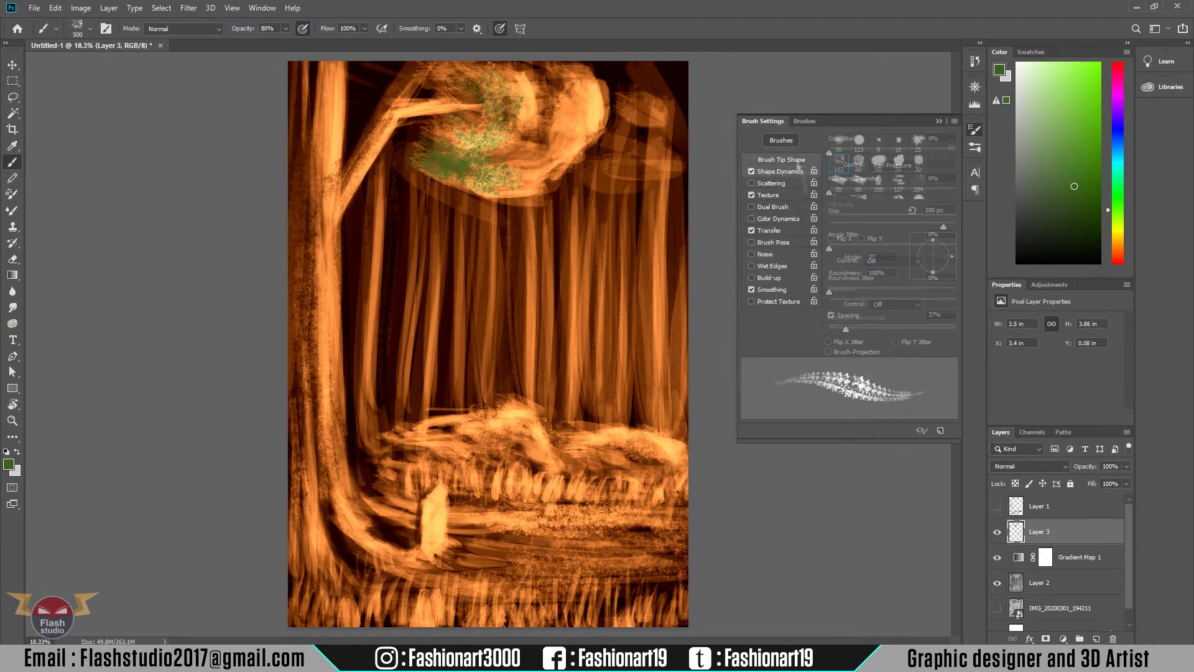
key(F5)
drag(441, 162, 591, 106)
drag(472, 75, 523, 162)
mouse_move(448, 137)
mouse_down()
mouse_move(591, 80)
mouse_move(435, 162)
mouse_move(578, 162)
mouse_up()
drag(410, 125, 541, 69)
- With a 300-400 brush, add yellow-green and yellow highlights and extend the canopy lower
key(bracketleft)
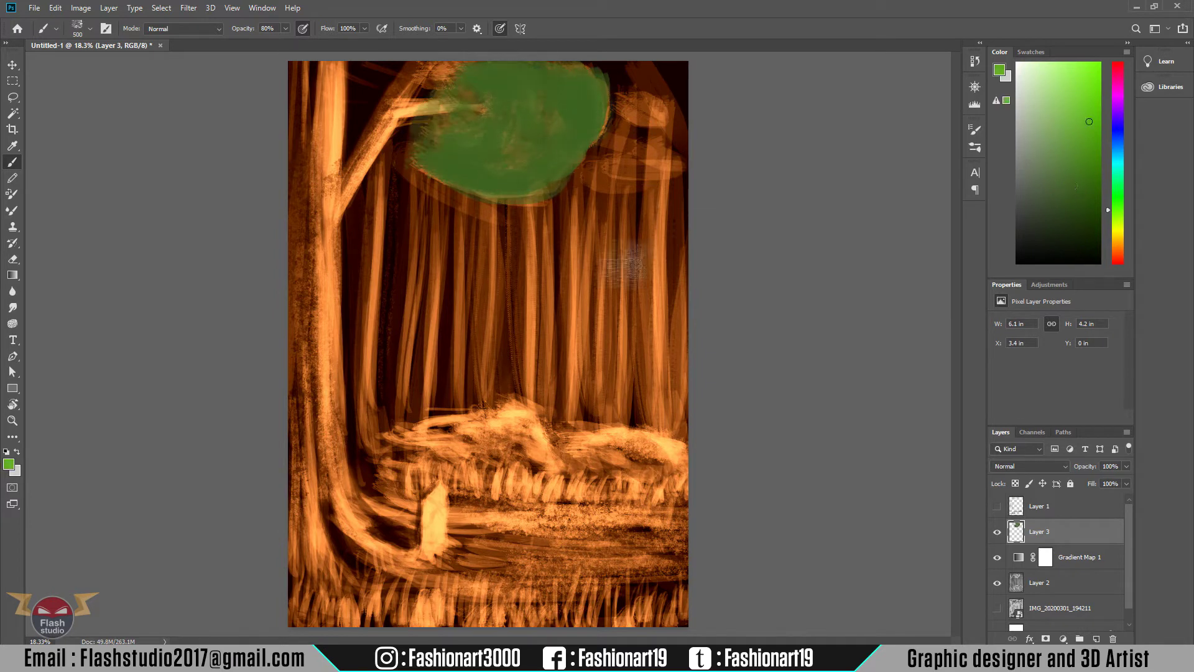
drag(1118, 210, 1117, 223)
click(1089, 121)
mouse_move(578, 81)
mouse_down()
mouse_move(473, 187)
mouse_move(559, 94)
mouse_move(529, 187)
mouse_up()
key(bracketleft)
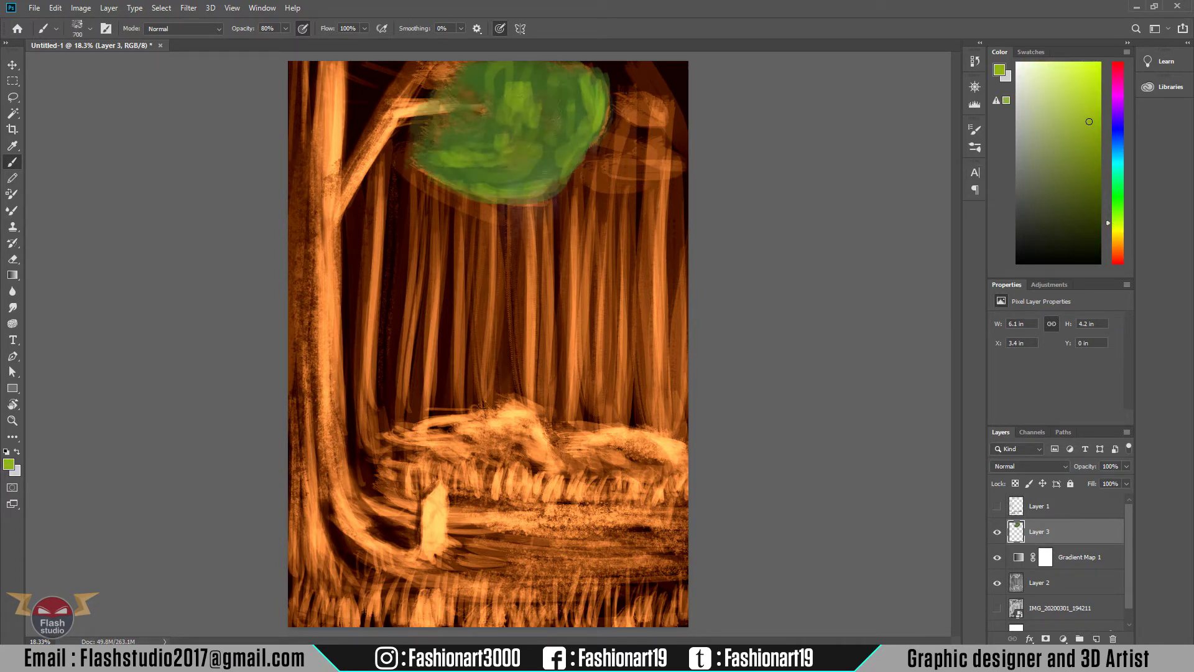
drag(435, 174, 556, 177)
key(bracketright)
drag(591, 100, 485, 196)
drag(535, 87, 442, 162)
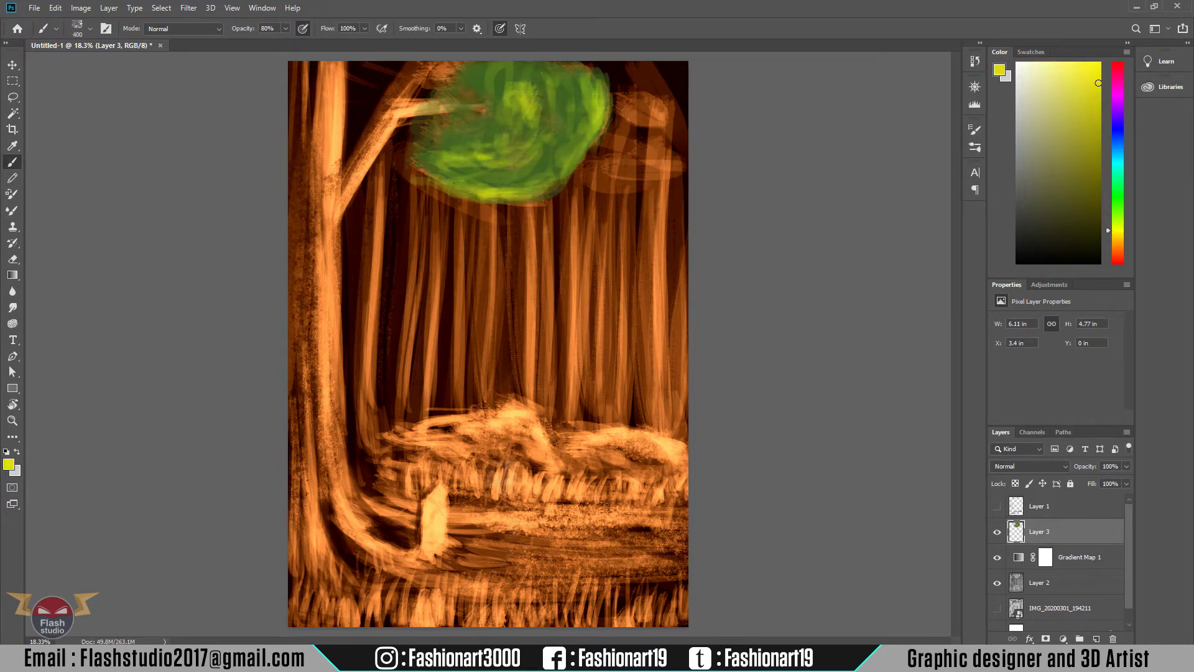
- Set the Gradient Map's blend mode to Multiply to darken the tones to brown
click(1029, 466)
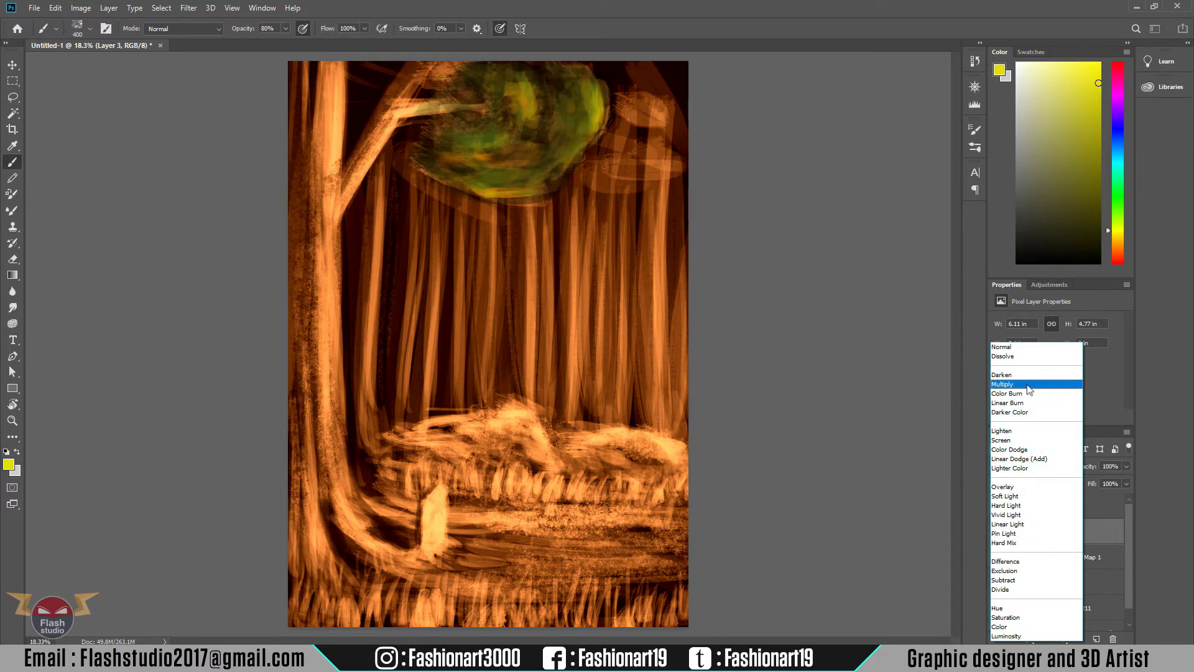
click(1008, 523)
click(1045, 556)
click(1055, 467)
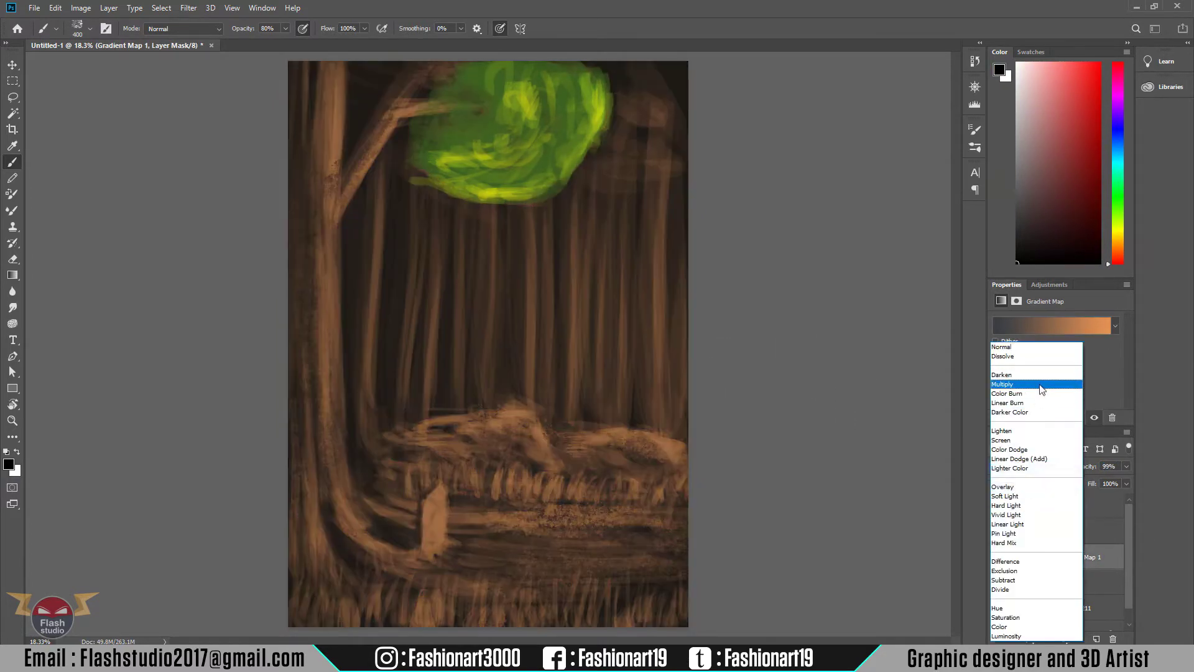
click(1020, 378)
click(1038, 531)
- Paint a dark brown trunk stroke, set Layer 3 to Overlay, show Layer 1, and add Layer 4
alt+click(340, 174)
drag(341, 174, 341, 62)
key(bracketright)
key(bracketright)
key(bracketright)
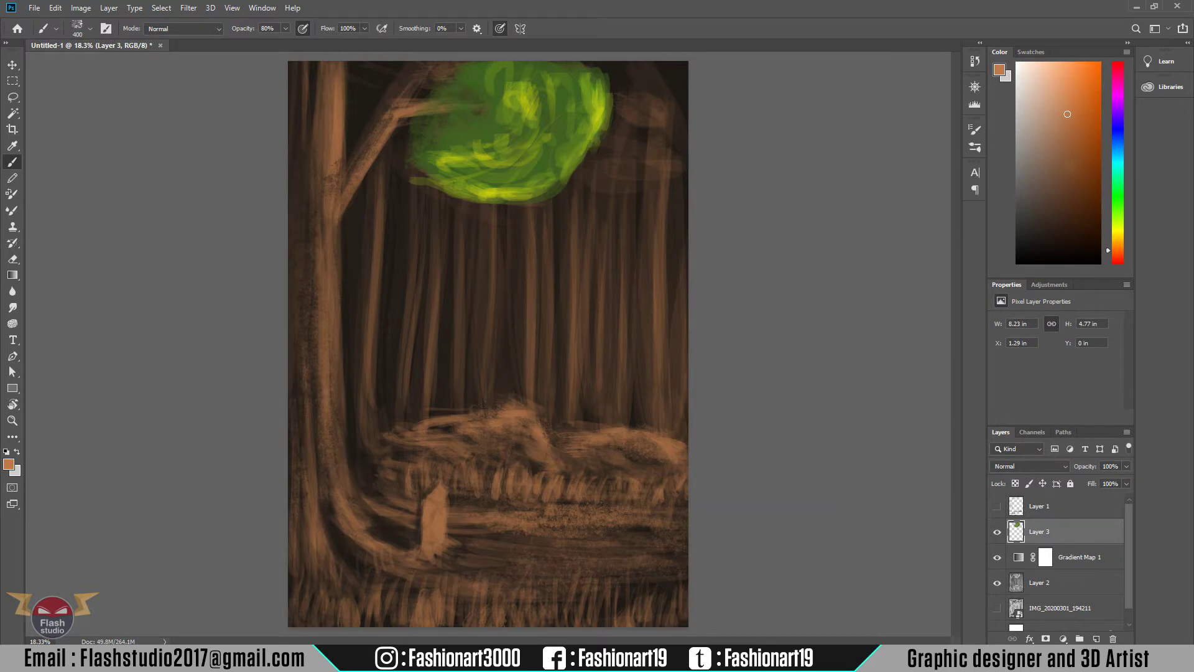
click(1029, 466)
click(1020, 507)
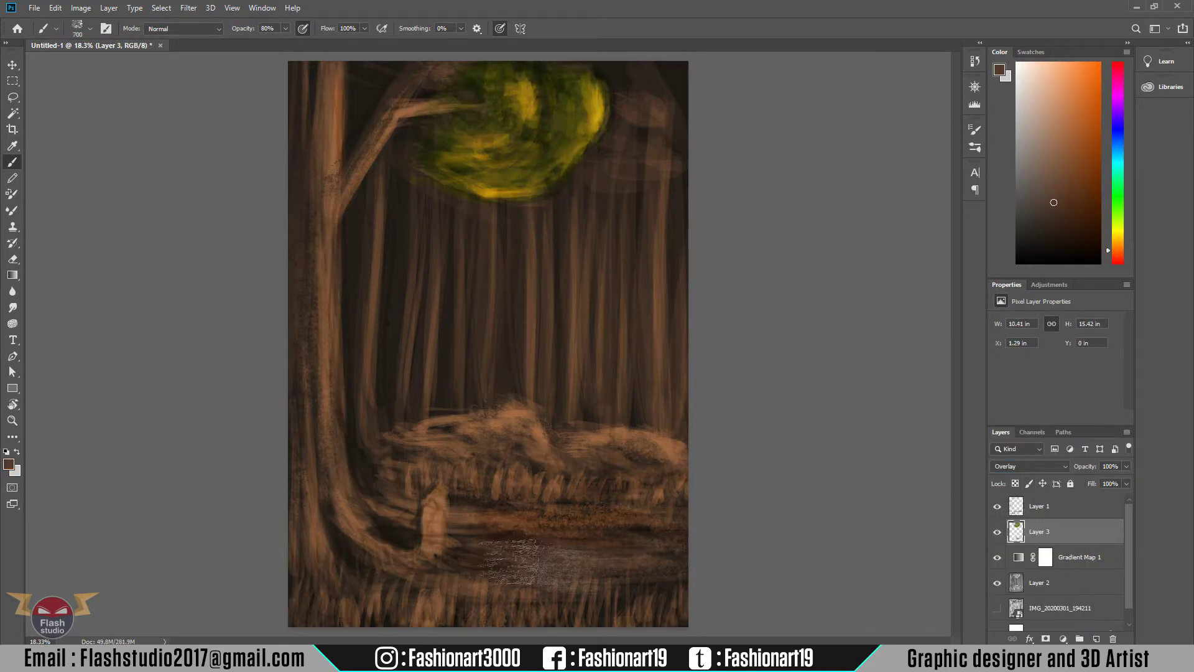
click(1017, 179)
key(ctrl+shift+alt+n)
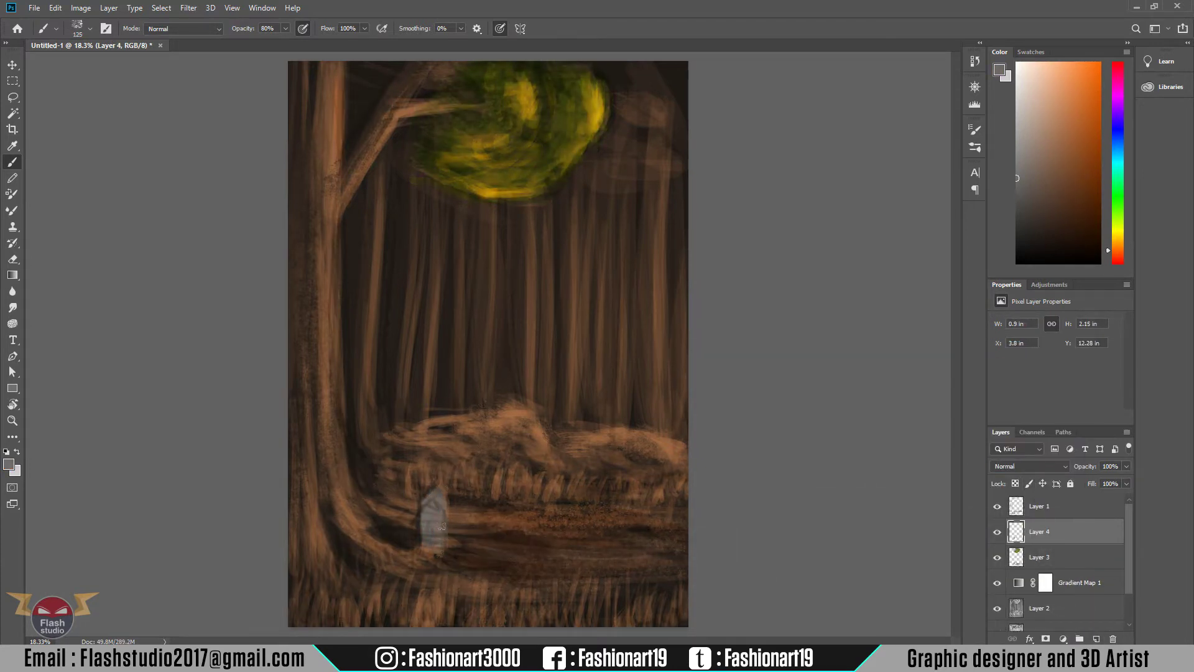
- Paint the grey standing stone with a smaller brush and darken its left edge
scroll(438, 488, up, 5)
key(bracketleft)
key(bracketleft)
drag(460, 510, 403, 446)
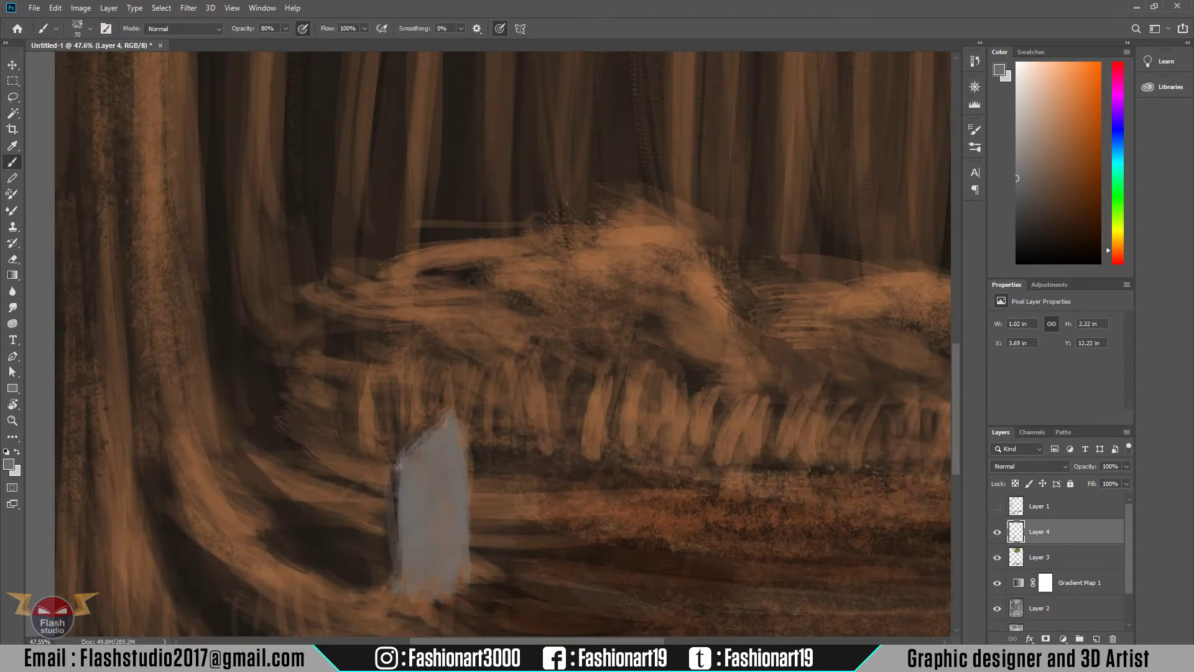
alt+click(398, 463)
drag(393, 575, 400, 467)
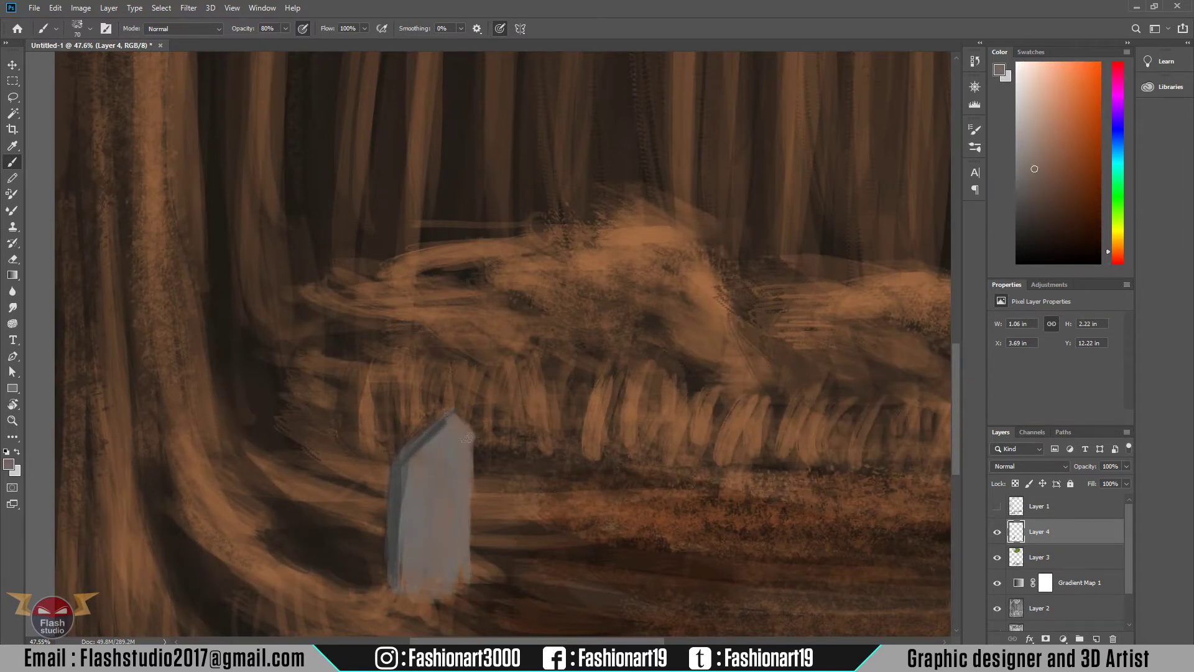
alt+click(401, 471)
- Sample the brown ground, pick a dark olive, and set brush opacity to 40%
scroll(424, 474, down, 3)
alt+click(425, 474)
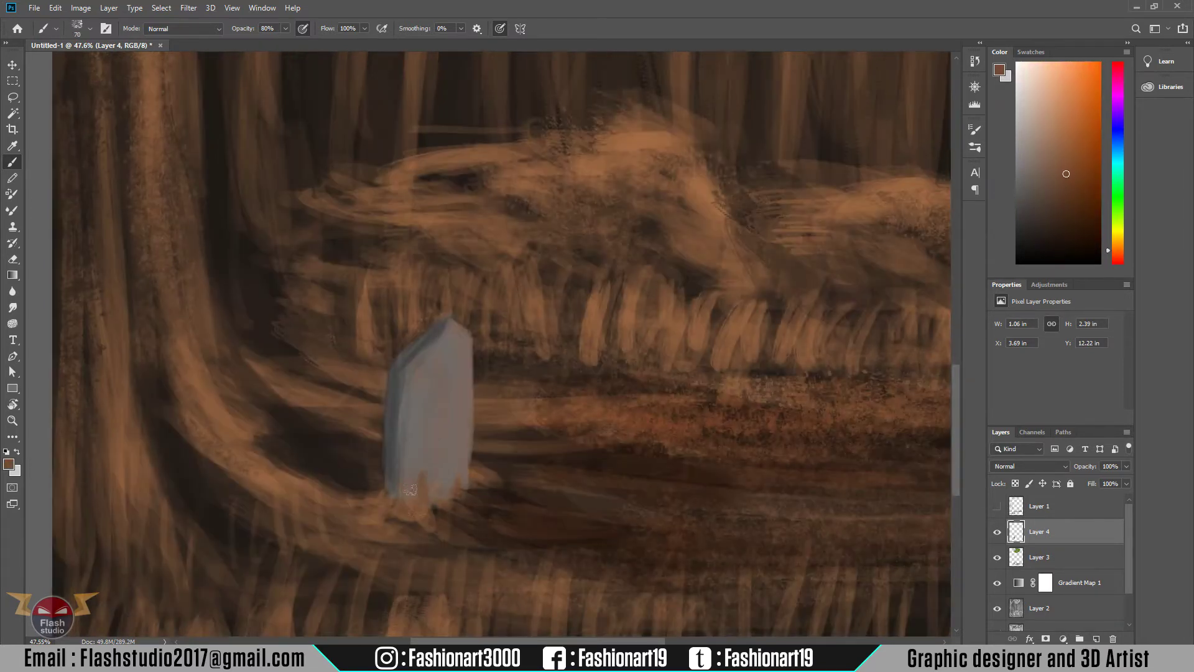
scroll(446, 394, up, 3)
key([)
key([)
key([)
alt+click(391, 453)
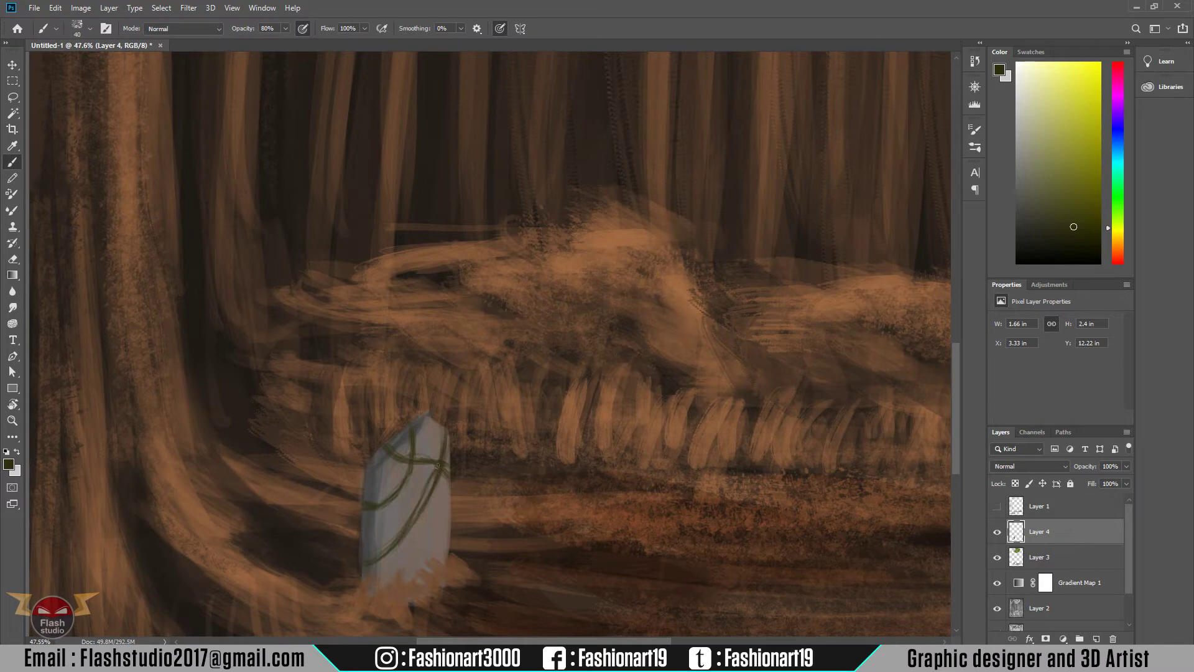
scroll(432, 487, down, 2)
key(])
key(])
key(4)
- Sample the stone's grey and shift to a yellowish olive with a smaller brush
alt+click(415, 425)
alt+click(401, 452)
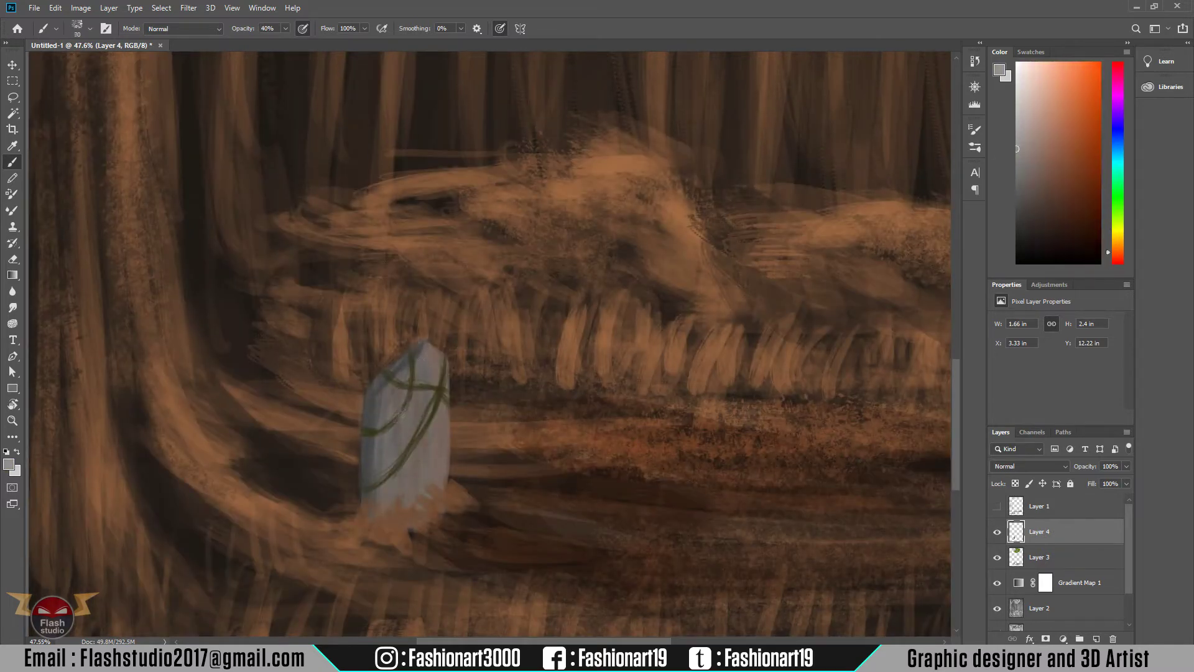
alt+click(429, 414)
key([)
key([)
key([)
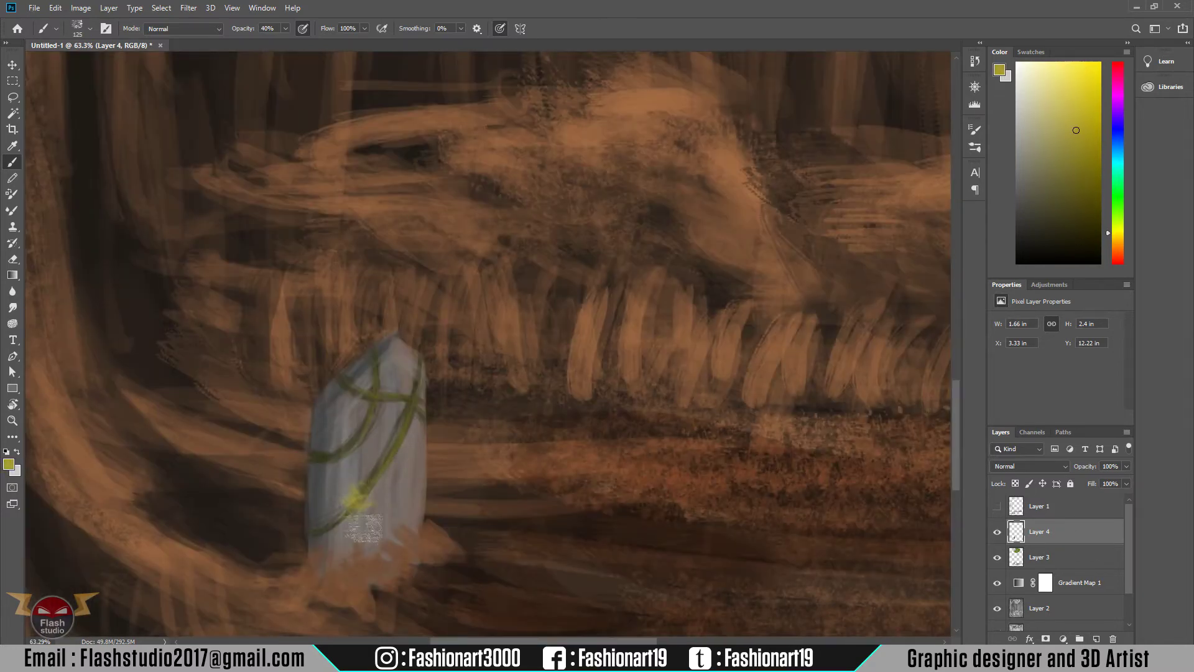
- Settle on an olive vine colour and paint olive strokes right of the canopy
alt+click(364, 528)
alt+click(311, 507)
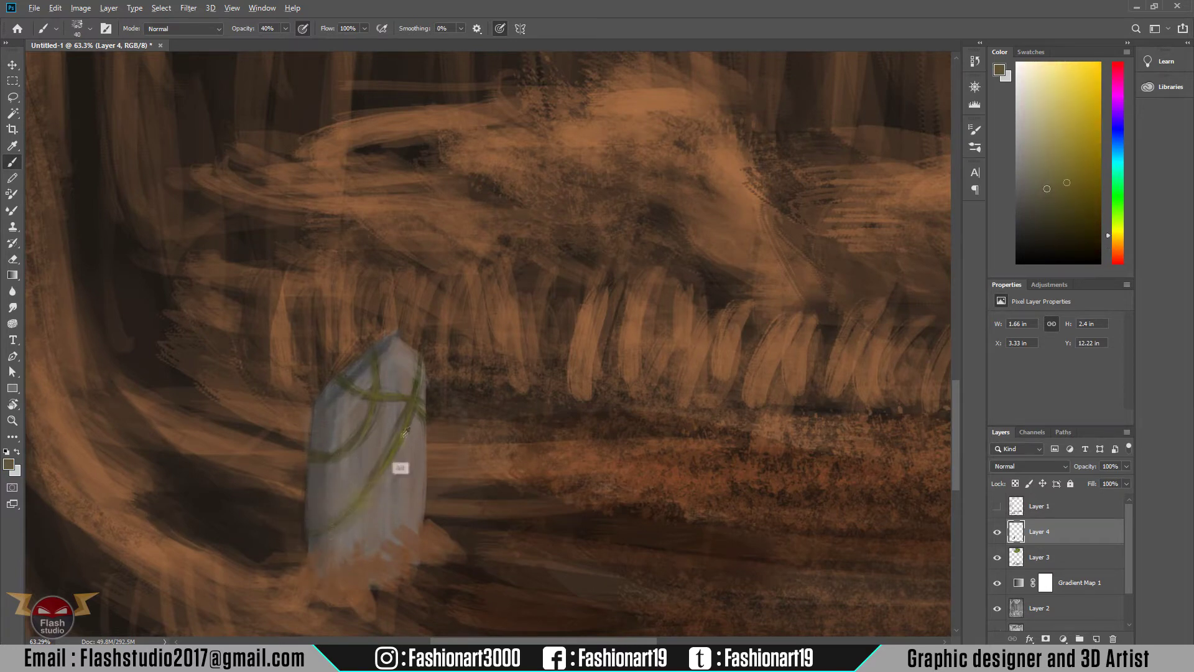
alt+click(447, 406)
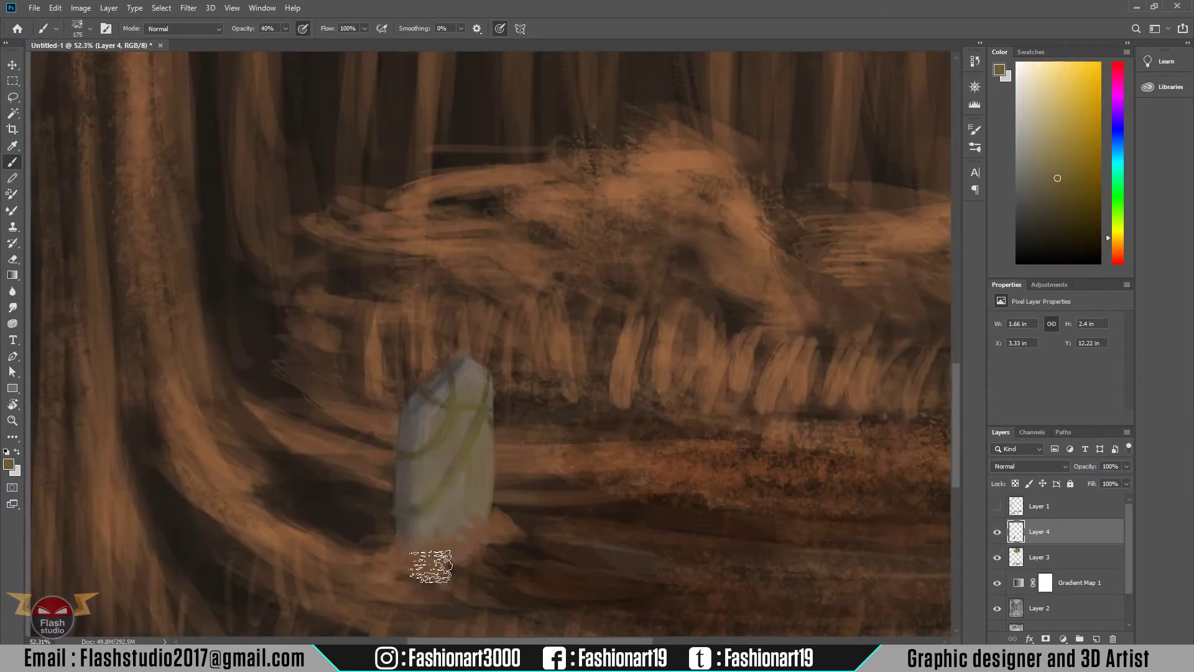
alt+click(482, 433)
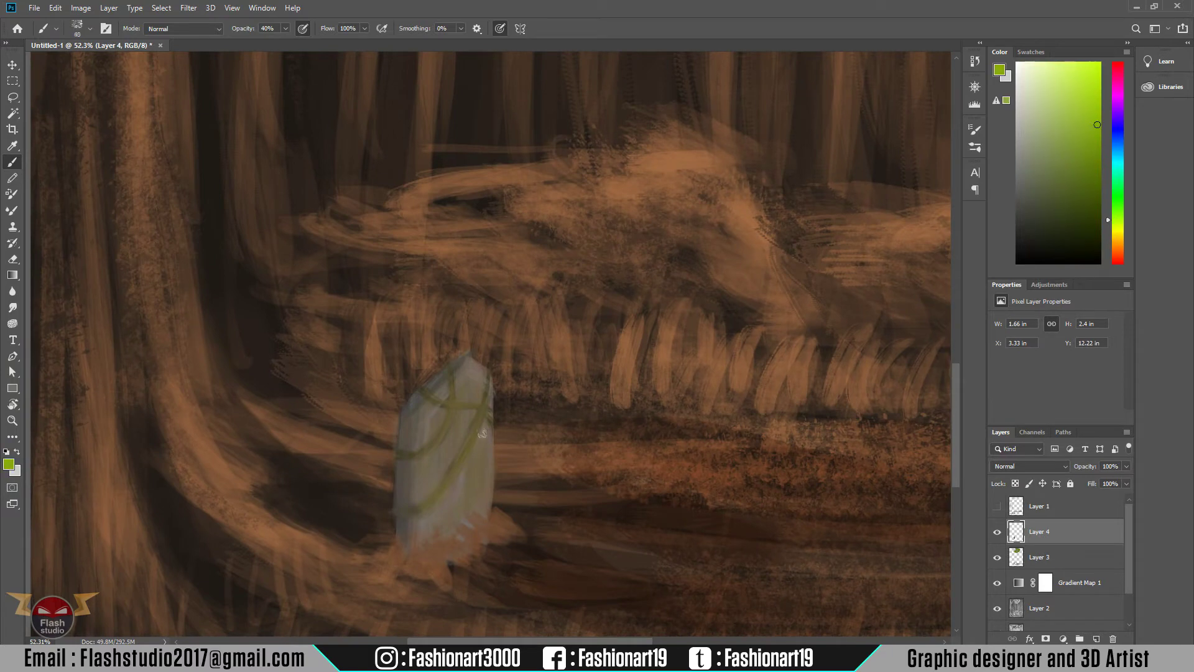
alt+click(432, 507)
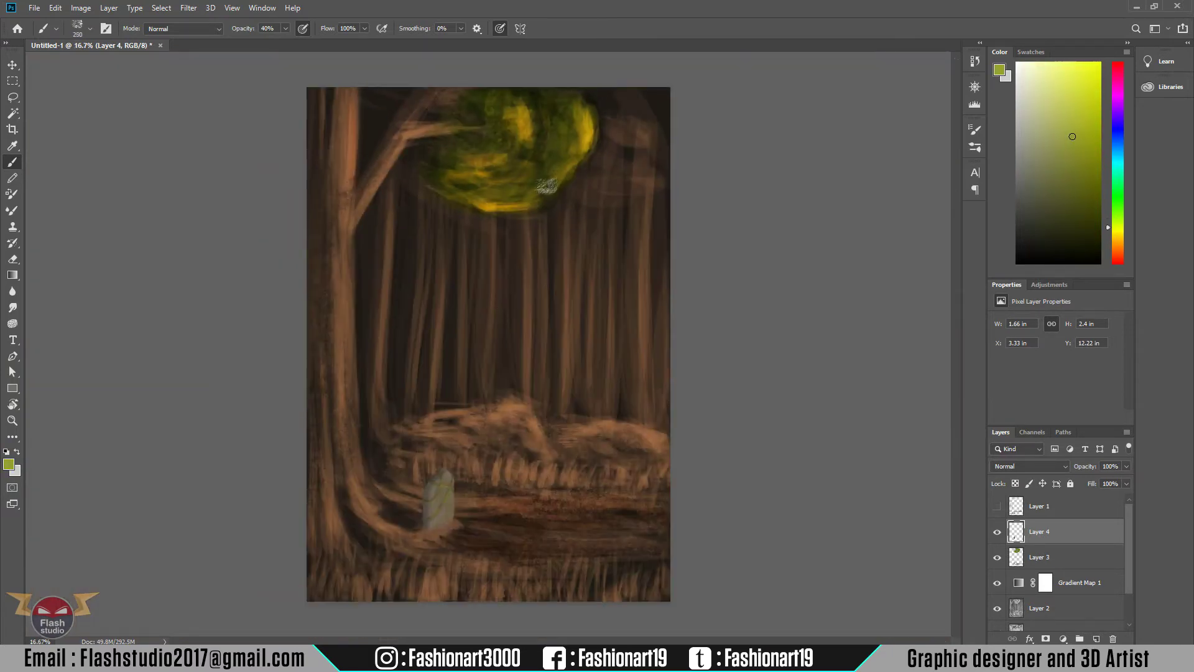
drag(585, 187, 653, 112)
drag(640, 155, 690, 99)
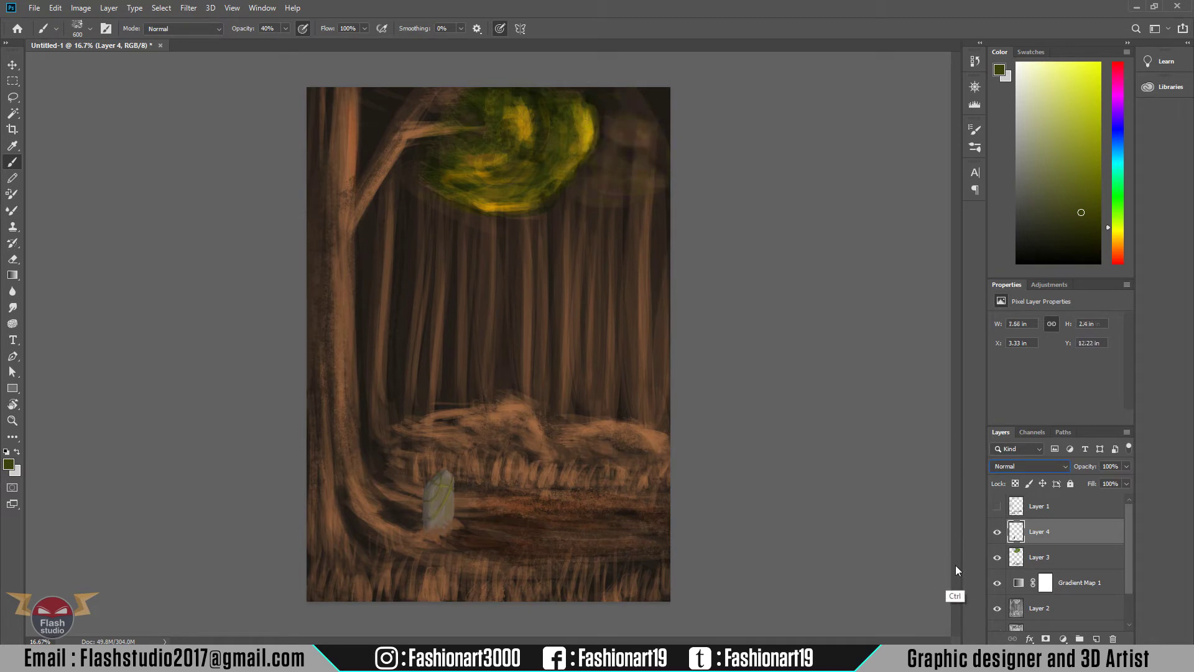
- Darken the area right of the canopy and ready a darker green 600 brush
drag(634, 165, 641, 124)
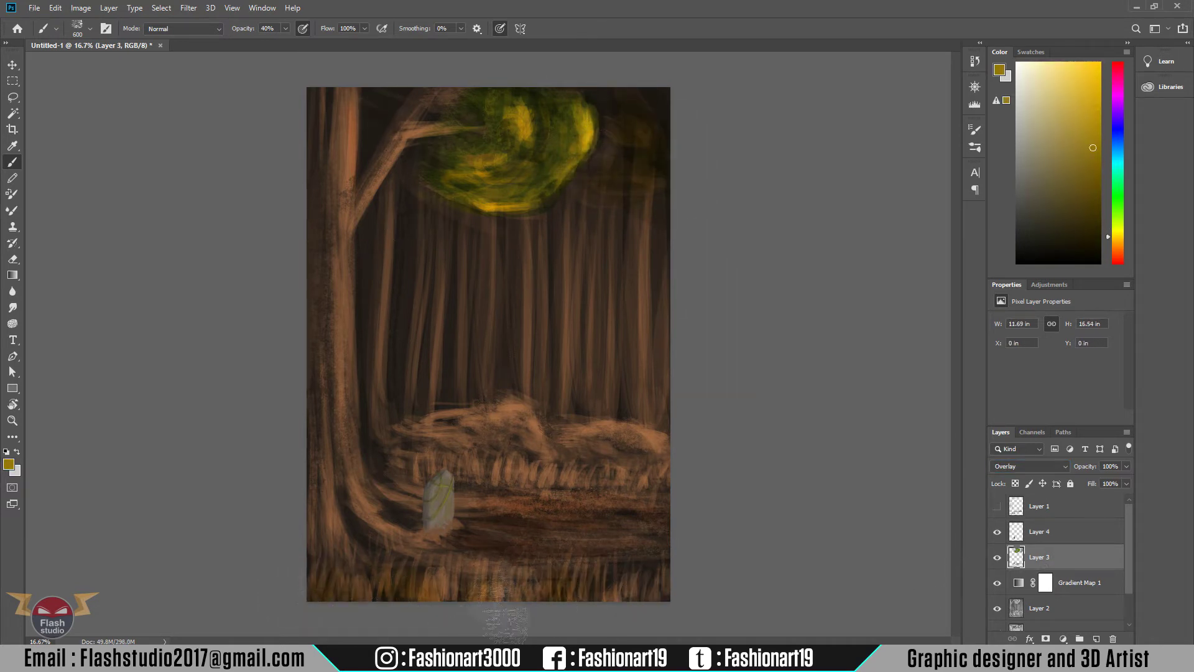
alt+click(567, 124)
key(bracketleft)
key(bracketleft)
key(bracketleft)
key(bracketright)
key(bracketleft)
key(bracketleft)
alt+click(403, 476)
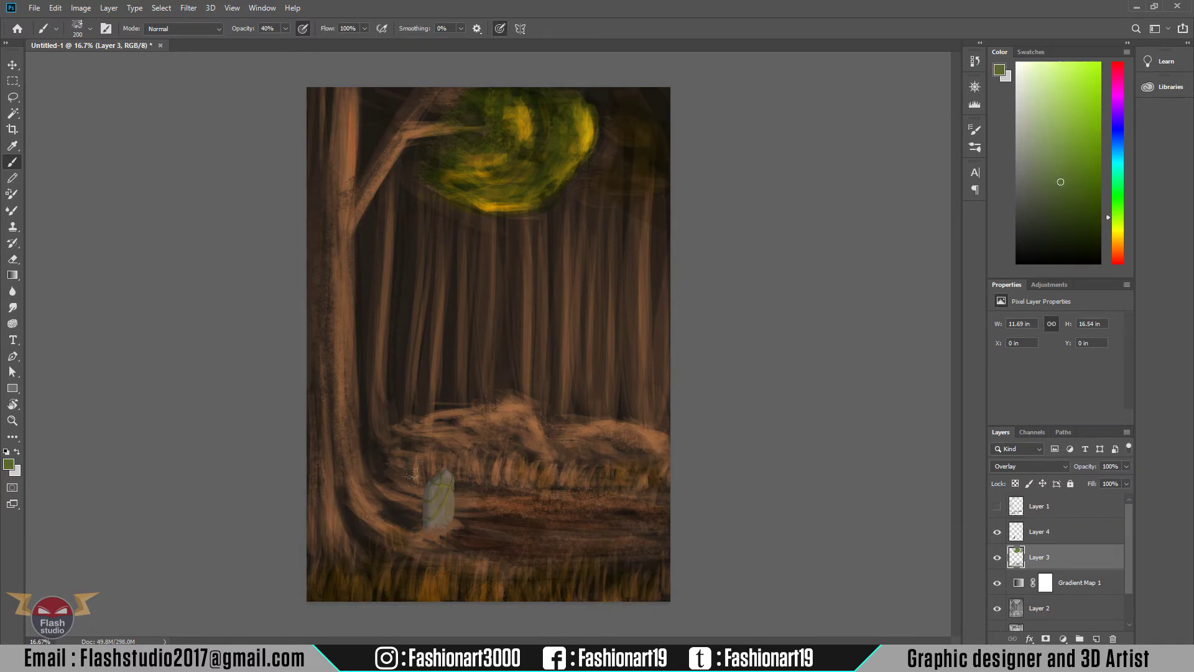
key(bracketright)
key(bracketright)
key(bracketright)
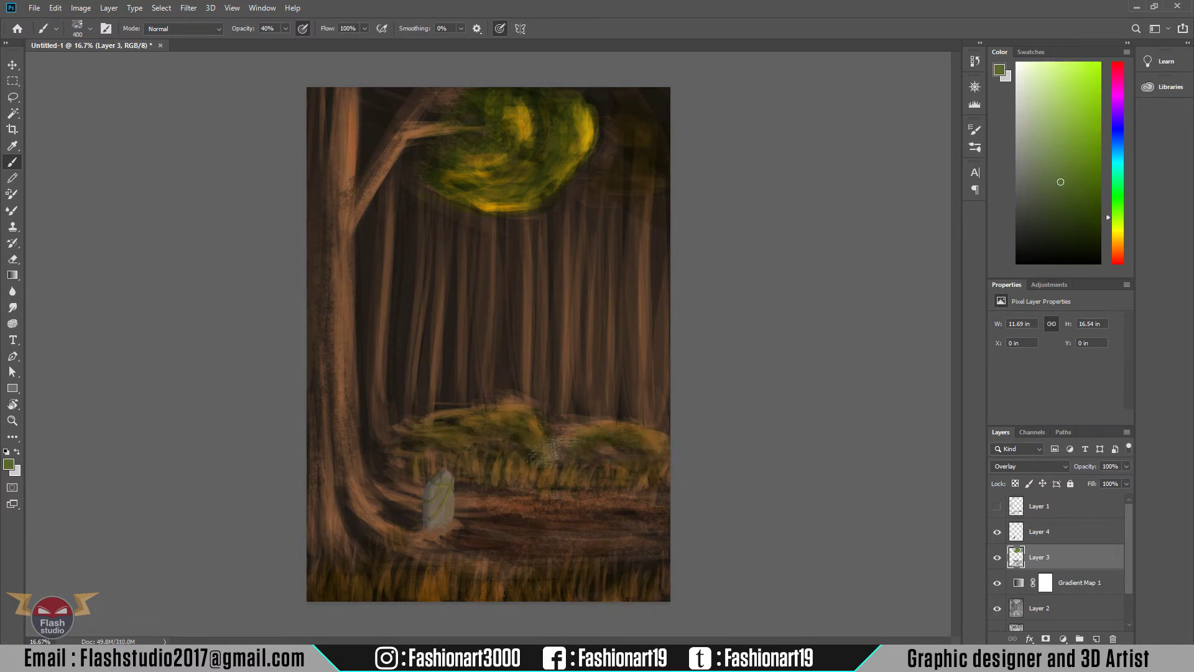
- Glaze the mound with olive-green, try brown, olive and bright green, and zoom near the stone
drag(473, 457, 687, 497)
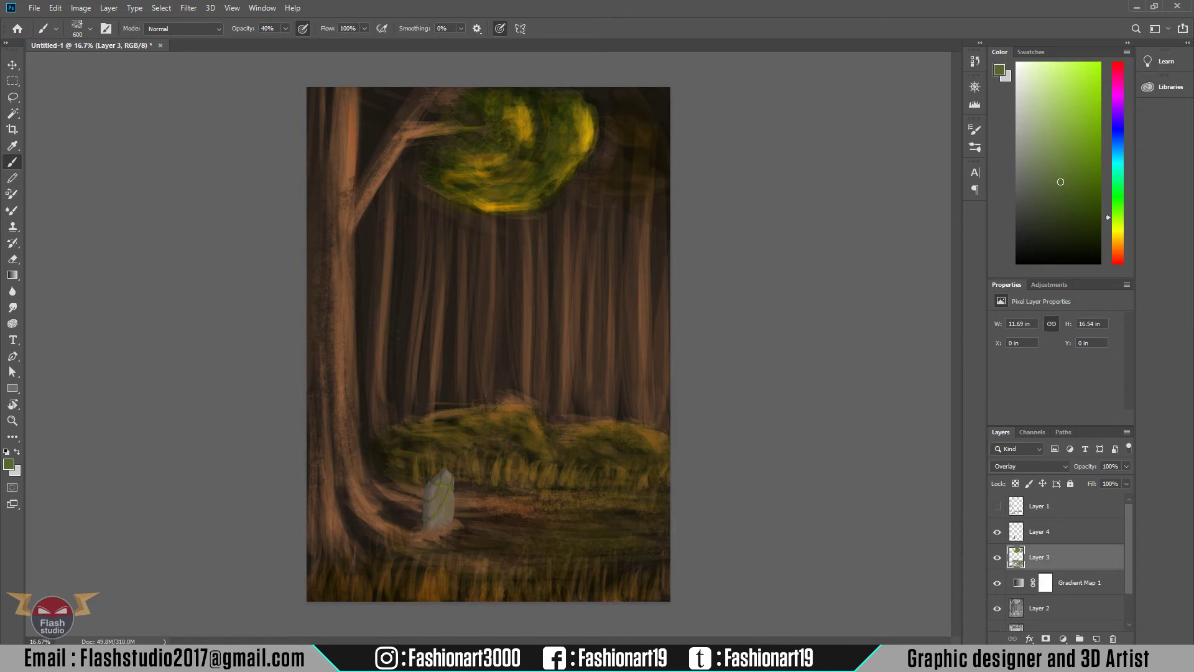
alt+click(351, 361)
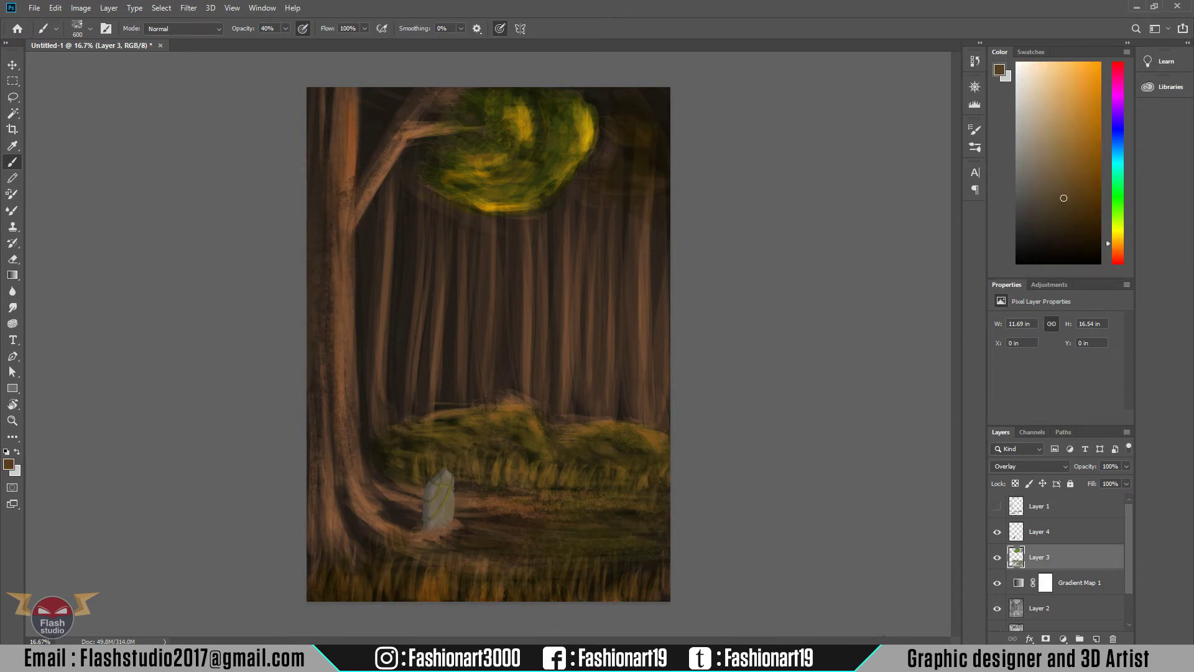
alt+click(536, 543)
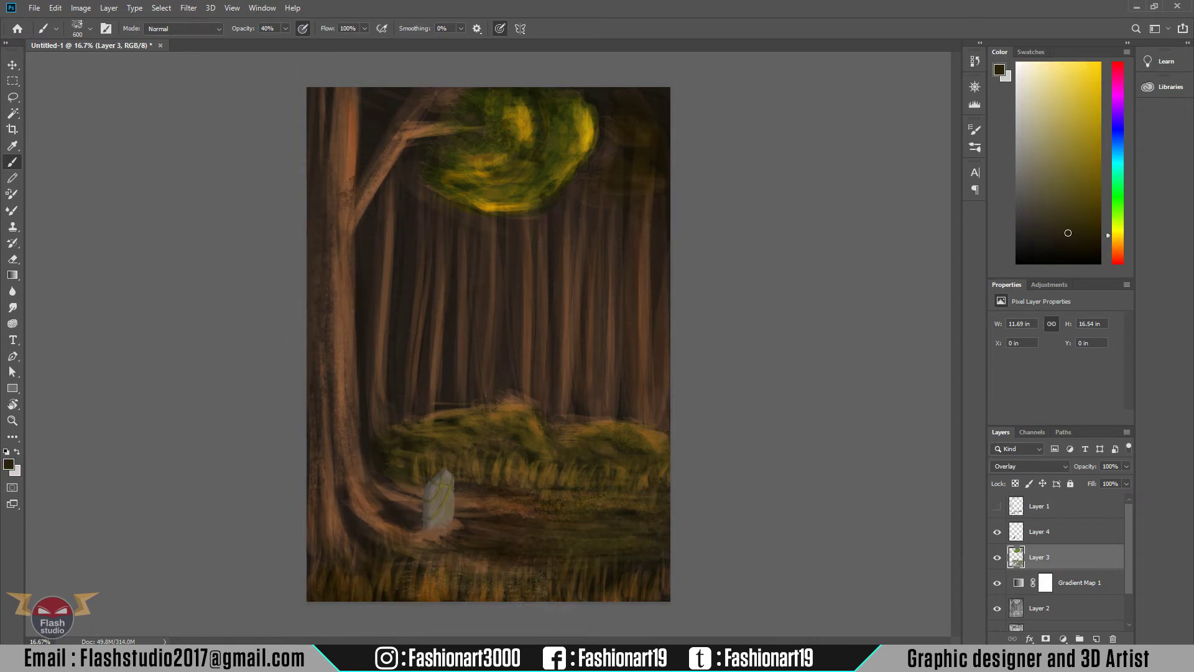
alt+click(647, 520)
key(alt+bracketright)
alt+scroll(436, 541, up, 3)
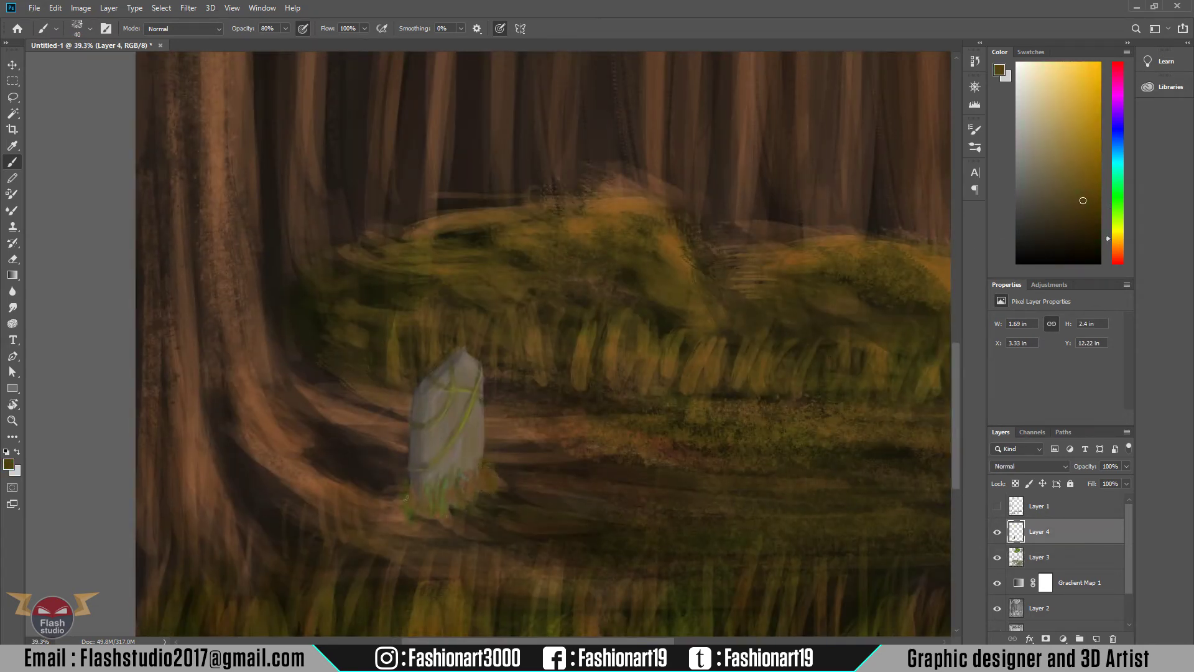
- Paint golden highlights across the mound and yellow grass blades below and in front of it
alt+click(491, 486)
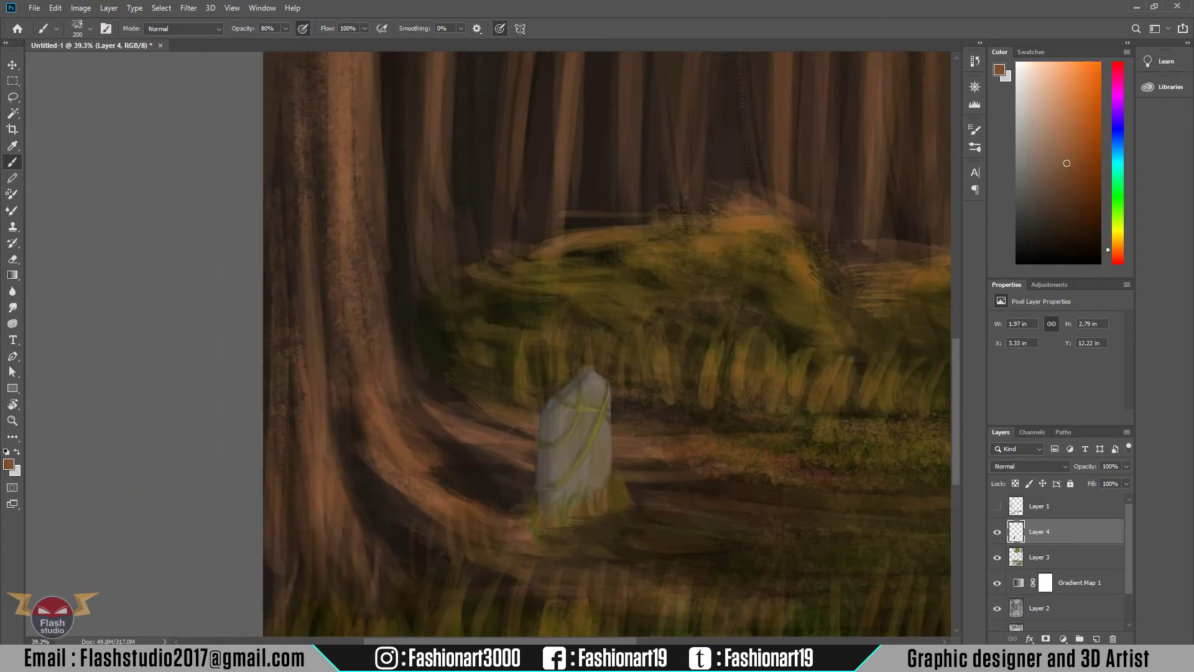
drag(422, 524, 541, 560)
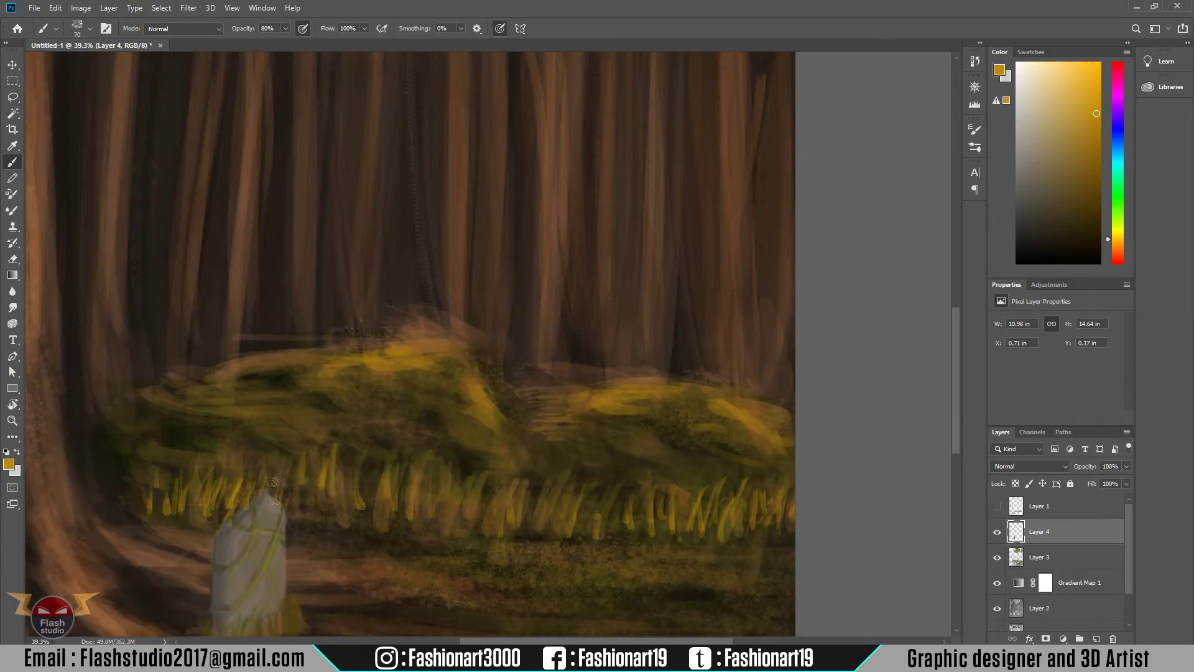
drag(516, 528, 808, 529)
alt+click(429, 534)
drag(435, 535, 519, 317)
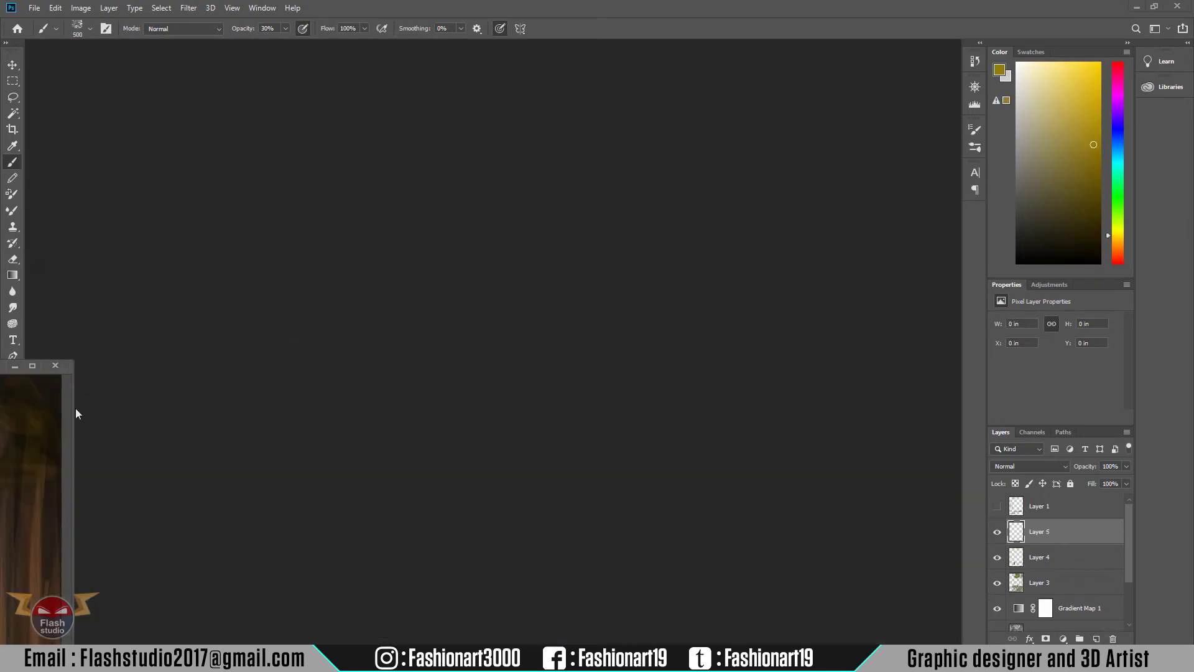
- Save as concept art.psd, Gaussian-blur the sunbeams, and set the glow layer to Linear Dodge (Add)
key(ctrl+s)
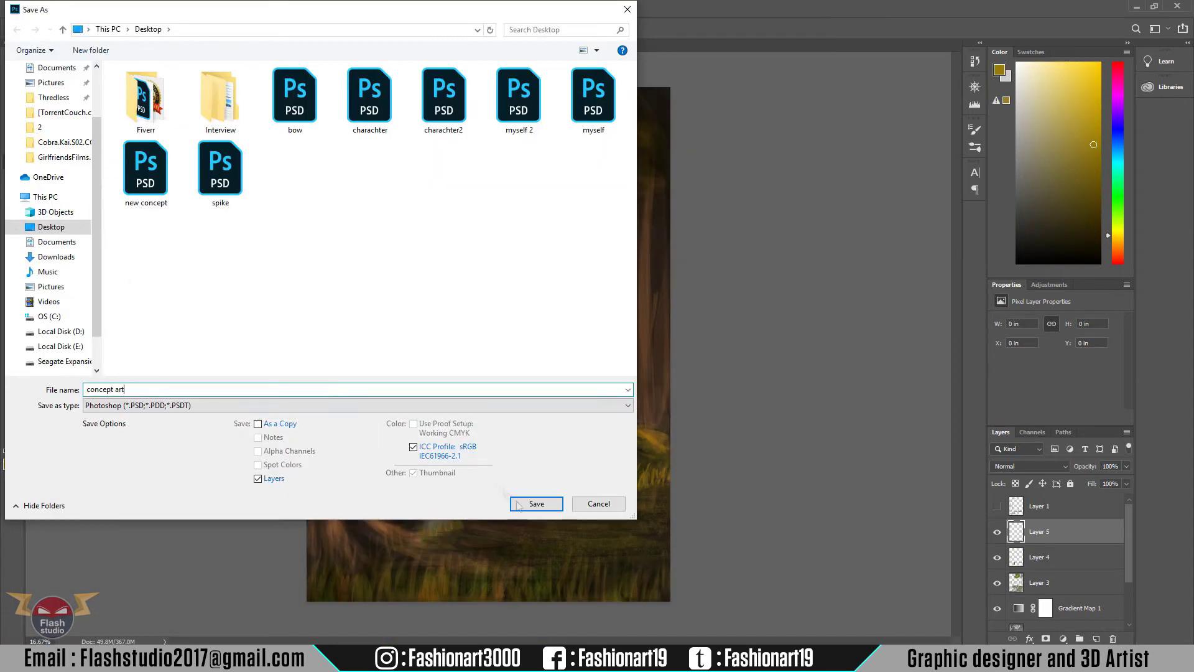
key(Return)
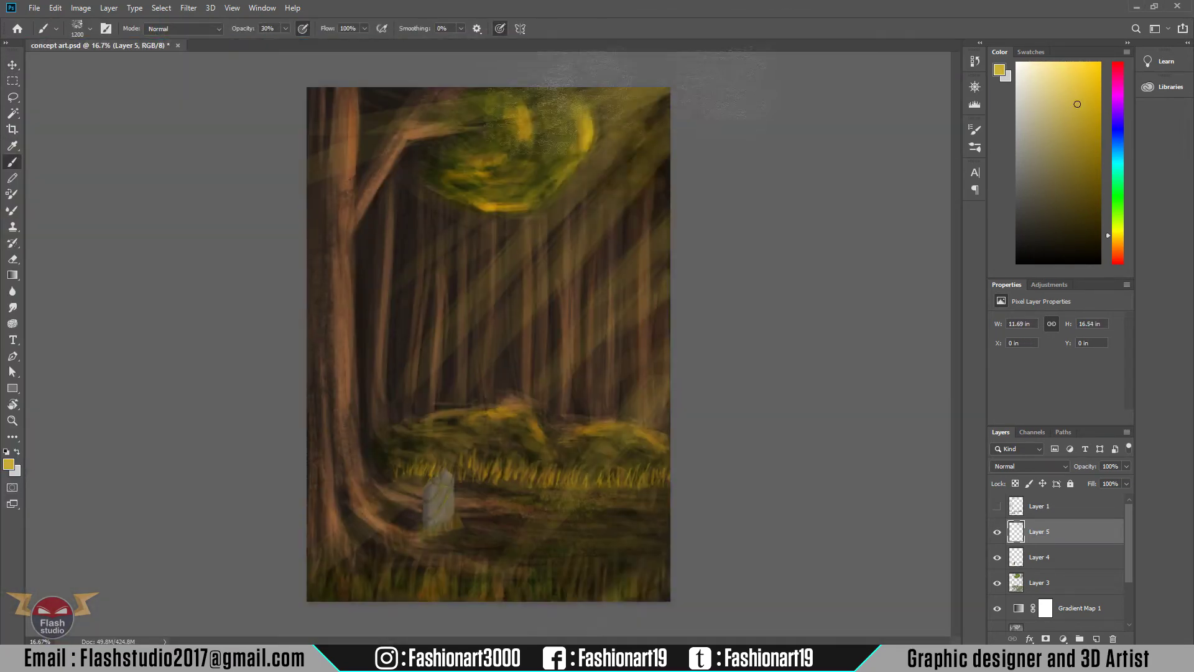
click(188, 8)
click(373, 196)
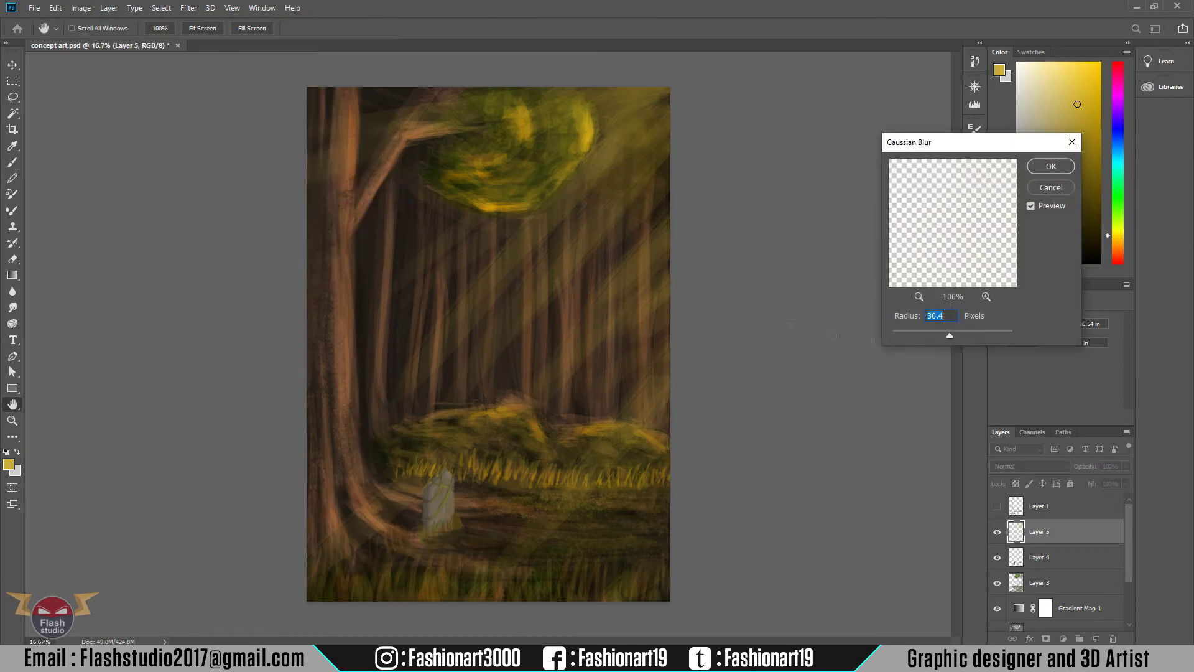
click(1034, 459)
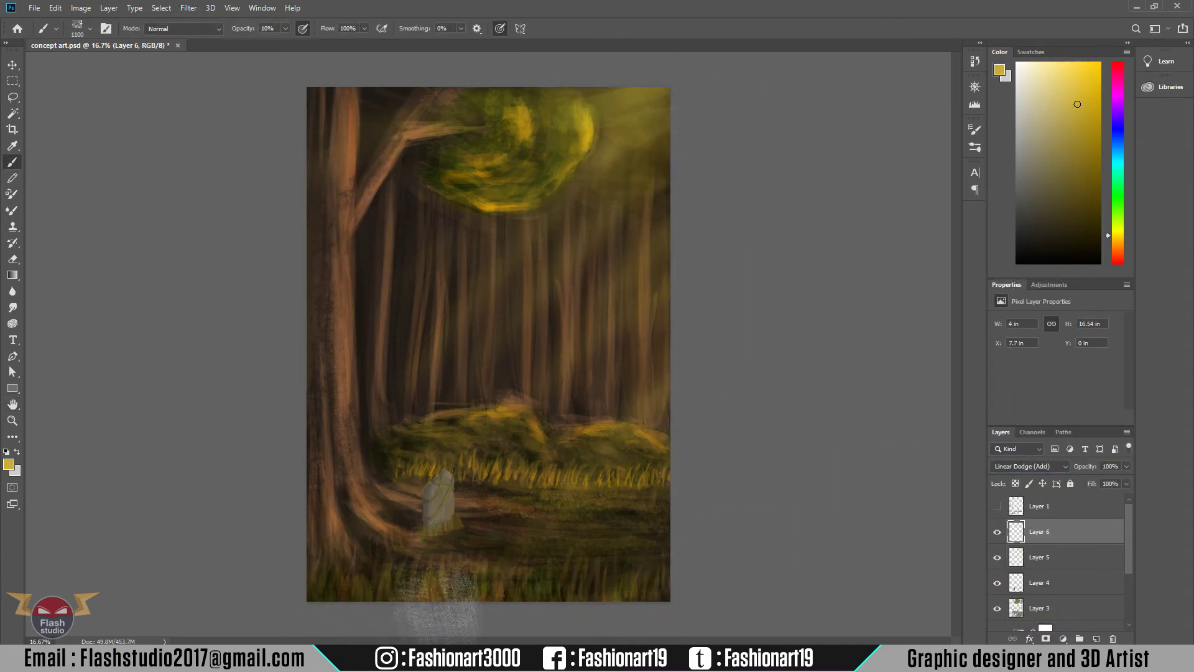
- Brush light over the foreground ground, then add crimson red flower strokes at the stone's base
scroll(475, 545, up, 5)
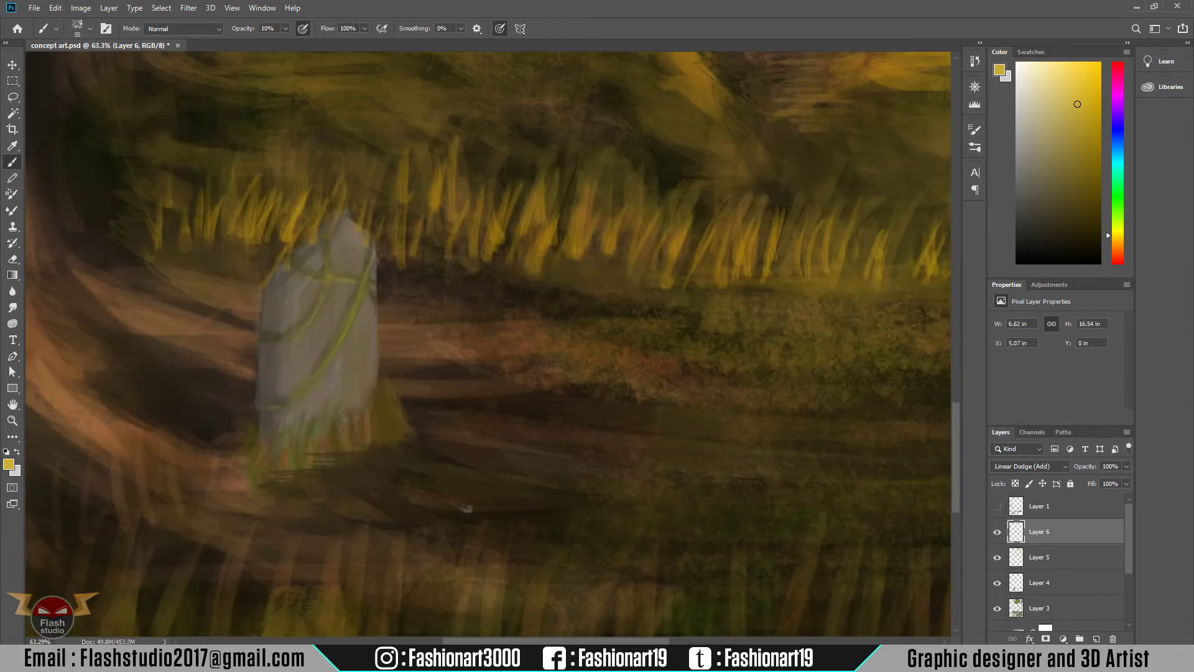
drag(507, 491, 411, 477)
alt+shift+right_click(498, 433)
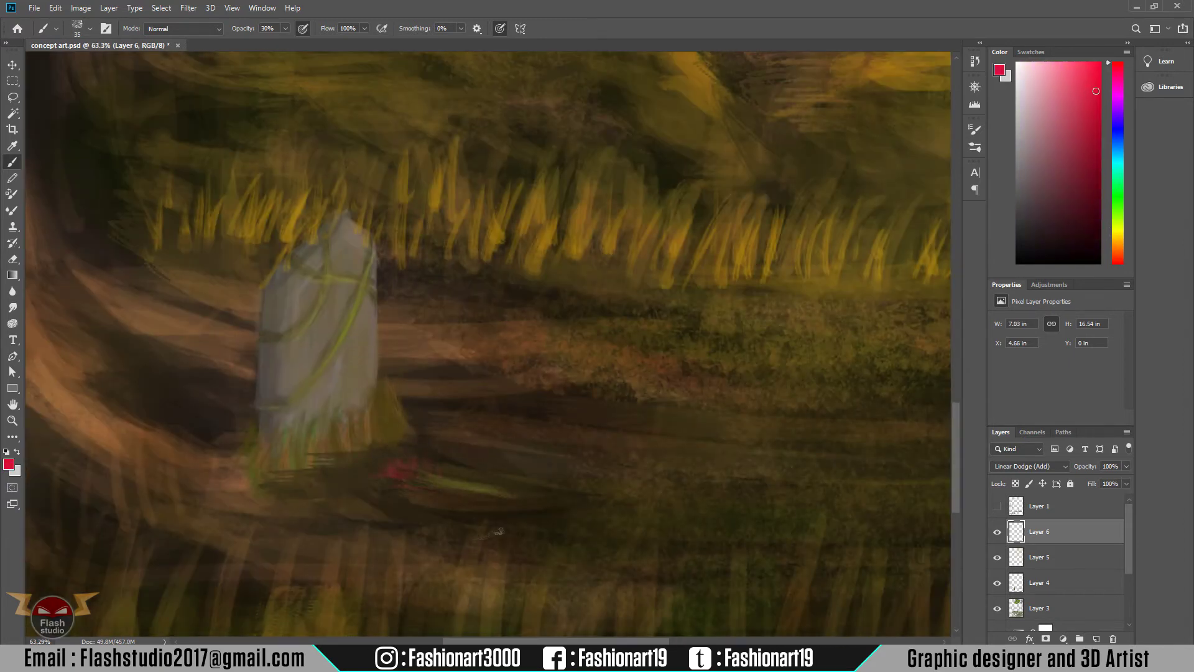
drag(535, 525, 434, 505)
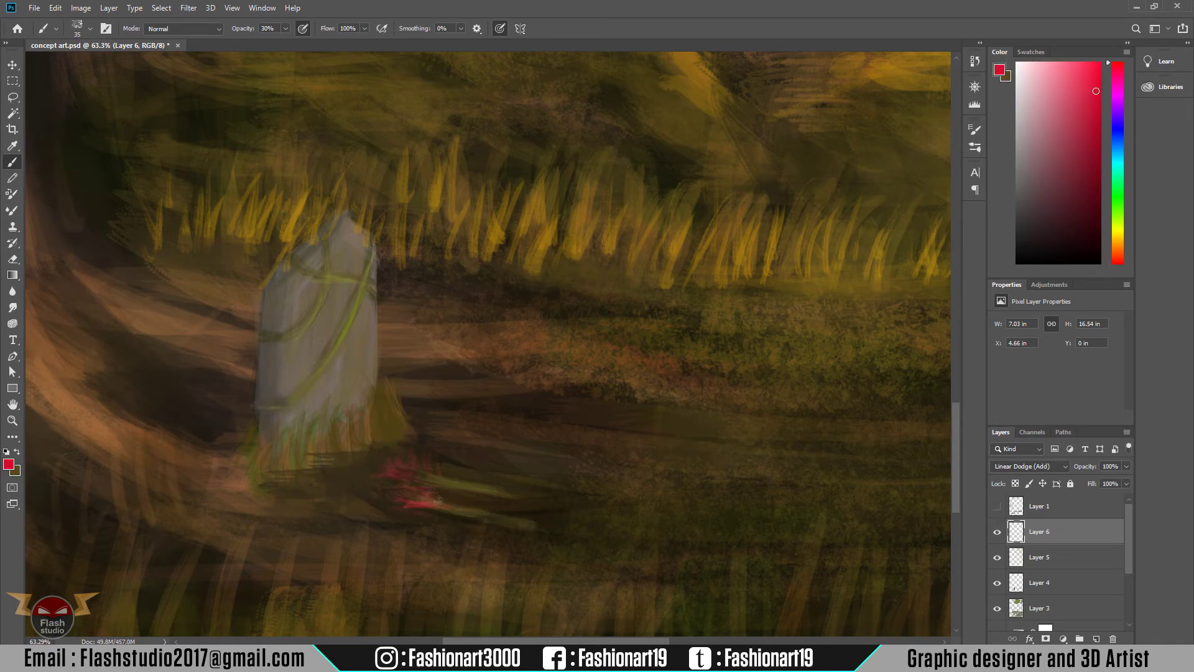
- Zoom out, enlarge the brush to 300 and select Layer 3
scroll(411, 479, down, 3)
scroll(361, 516, down, 2)
scroll(309, 551, down, 1)
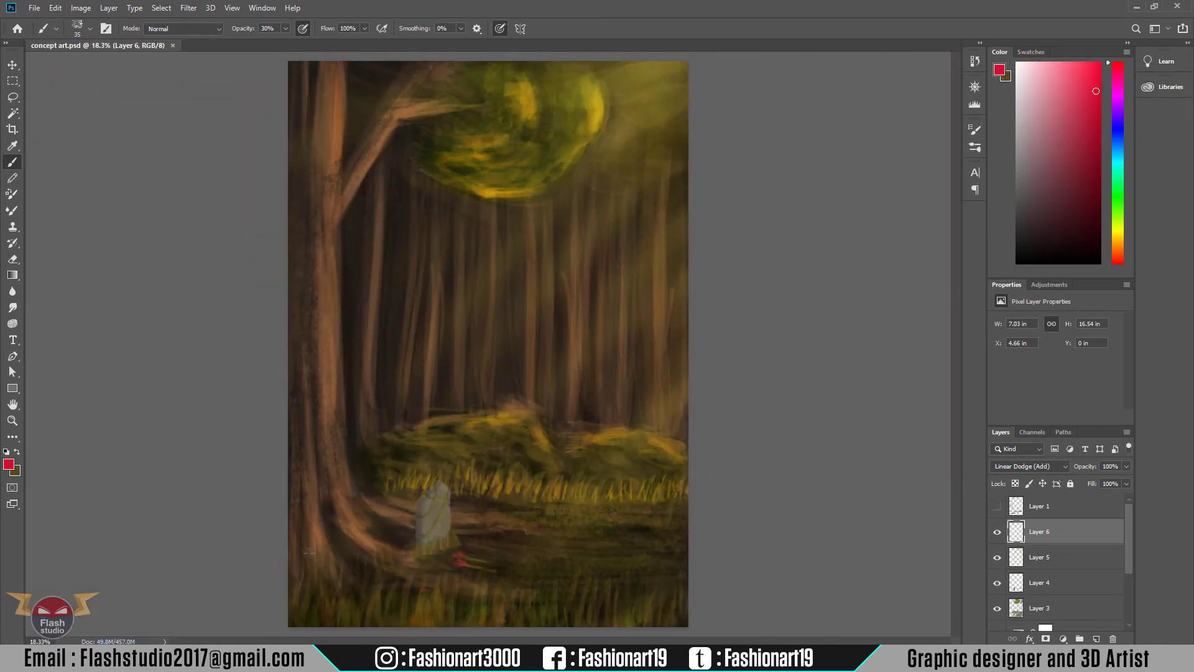
key(alt+bracketleft)
key(alt+bracketleft)
key(alt+bracketleft)
alt+click(559, 533)
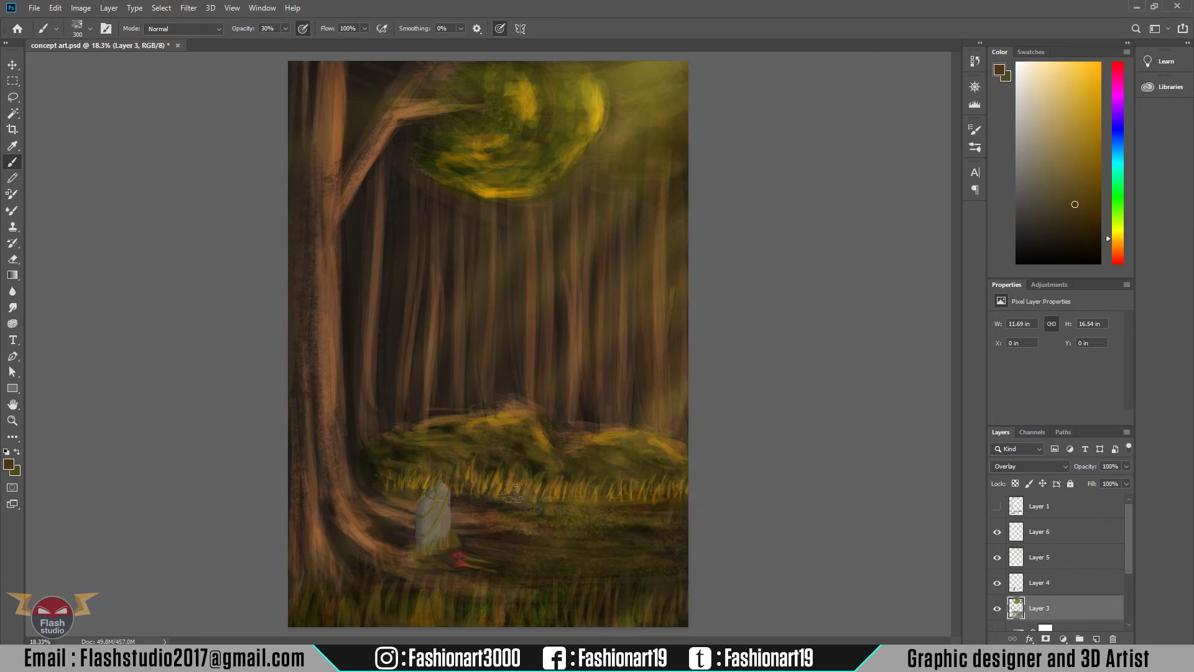
- Target the Gradient Fill 1 mask, reset colours to black and white, and invert the mask to hide the glow
key(alt+bracketright)
alt+click(492, 522)
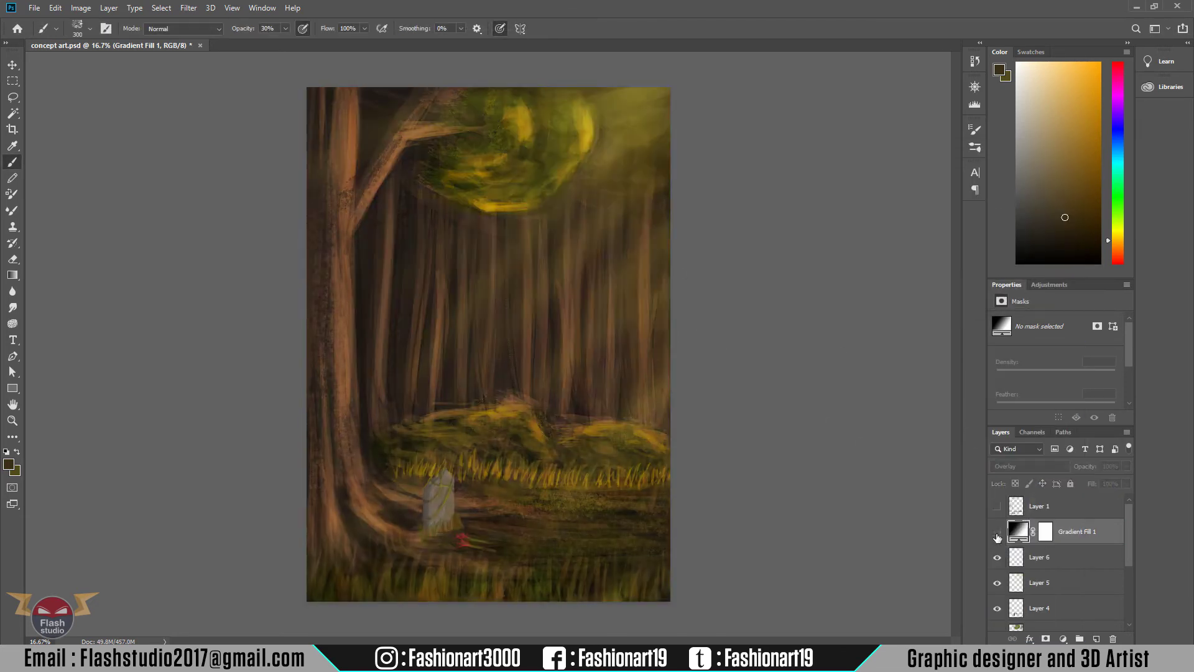
click(1045, 531)
key(d)
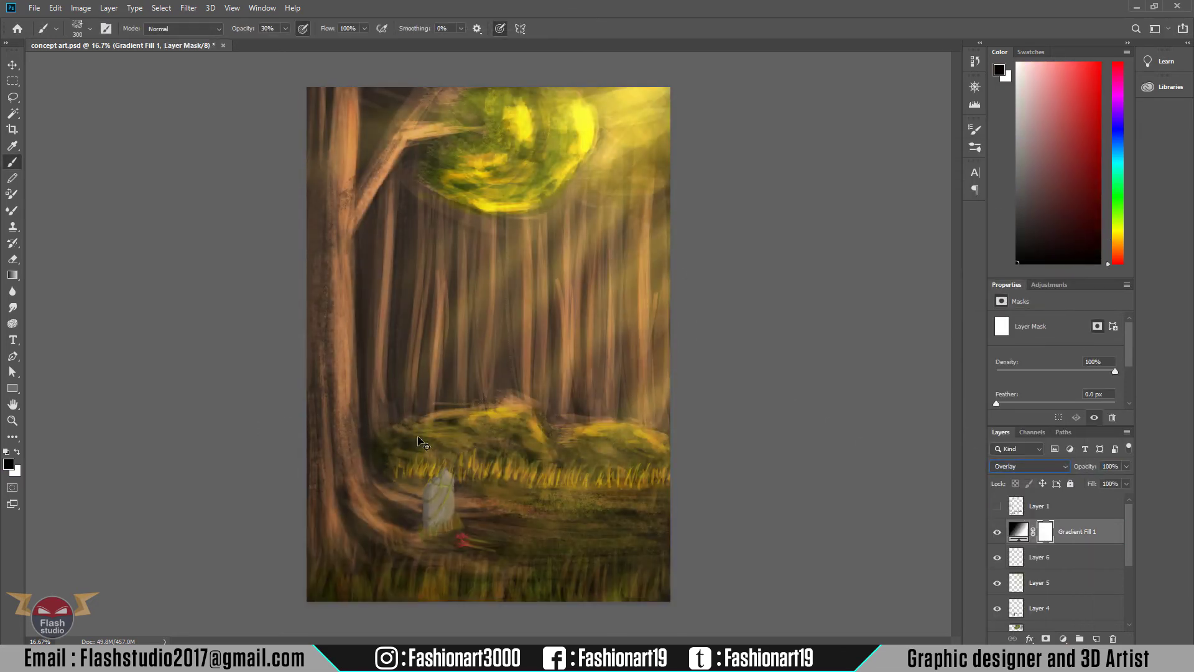
key(ctrl+i)
- Paint white with a soft round brush over the upper-right light rays and the mossy mounds
key(F5)
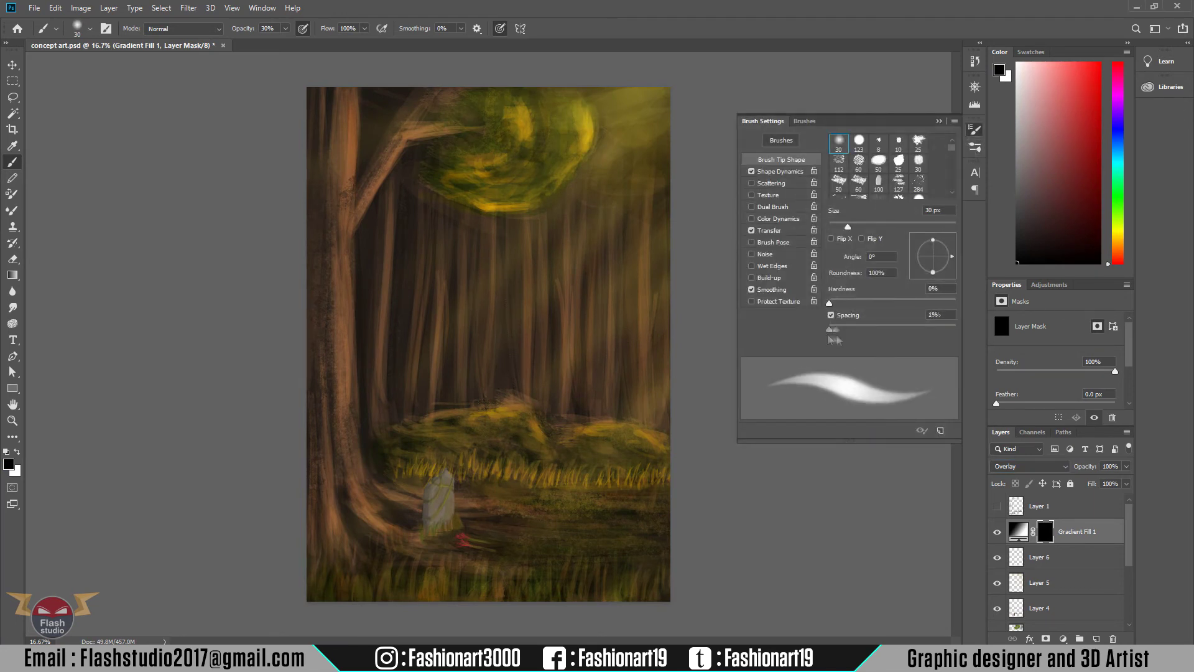
key(F5)
key(x)
drag(646, 112, 560, 205)
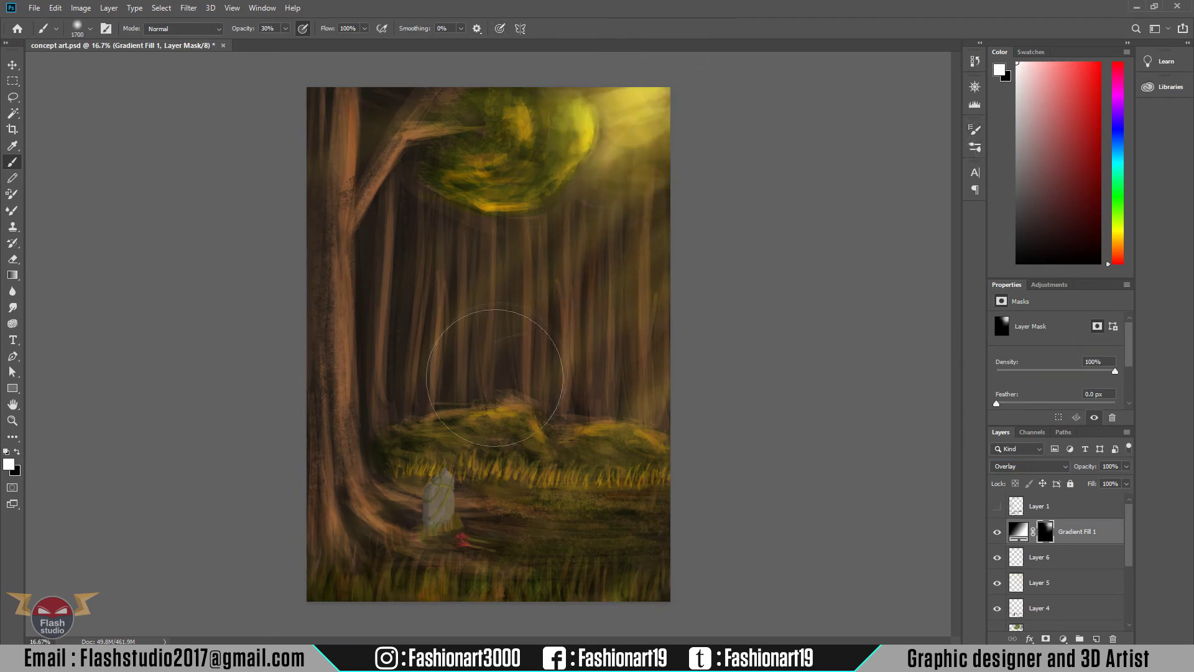
key(bracketleft)
key(bracketleft)
key(bracketleft)
drag(472, 435, 640, 448)
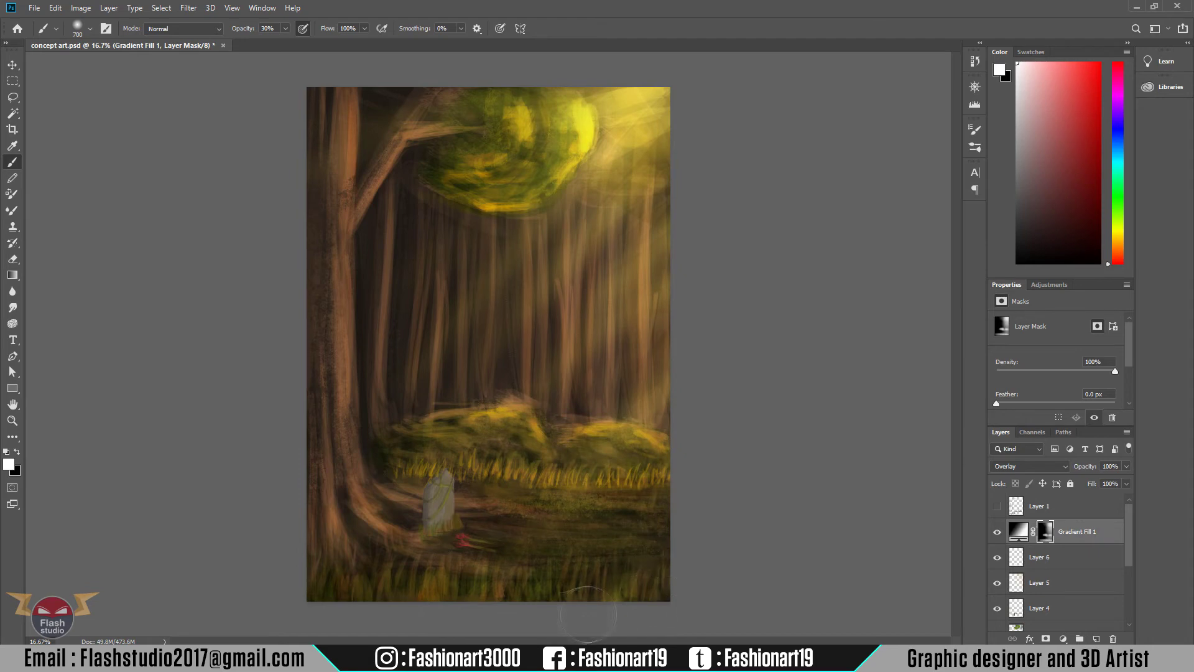
key(ctrl+alt+shift+e)
- In Camera Raw, set exposure +0.25, sharpening radius 2.0, detail 60, masking 44, and shadow tint hue 191
key(ctrl+shift+a)
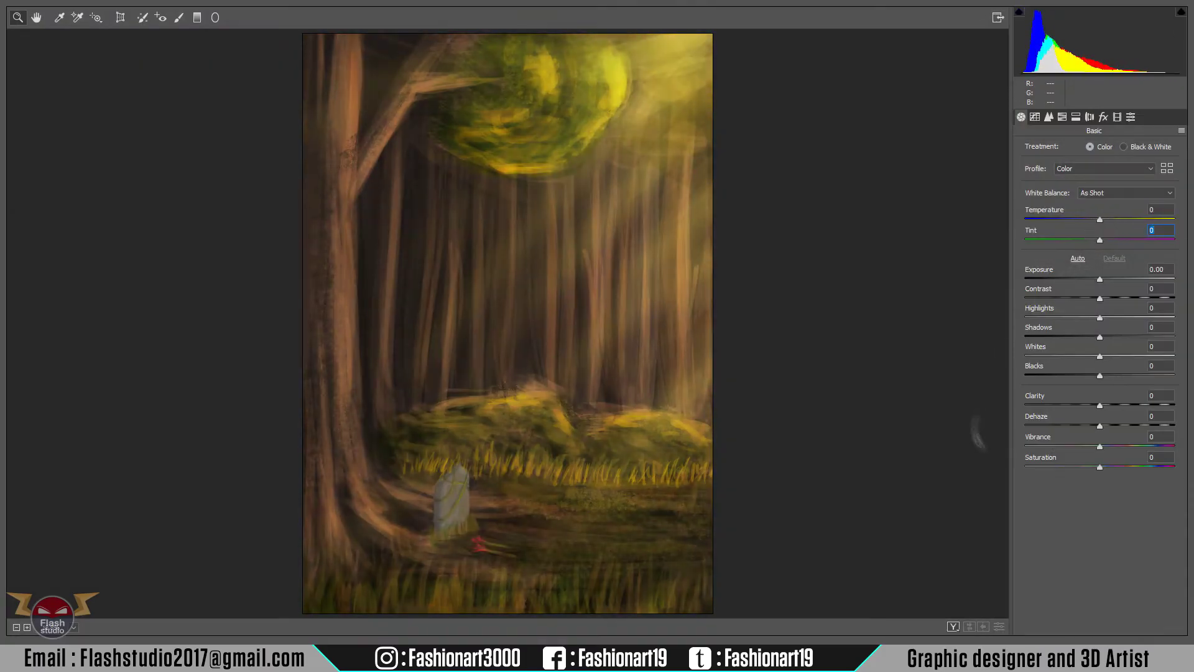
drag(1099, 279, 1103, 279)
drag(1100, 317, 1106, 318)
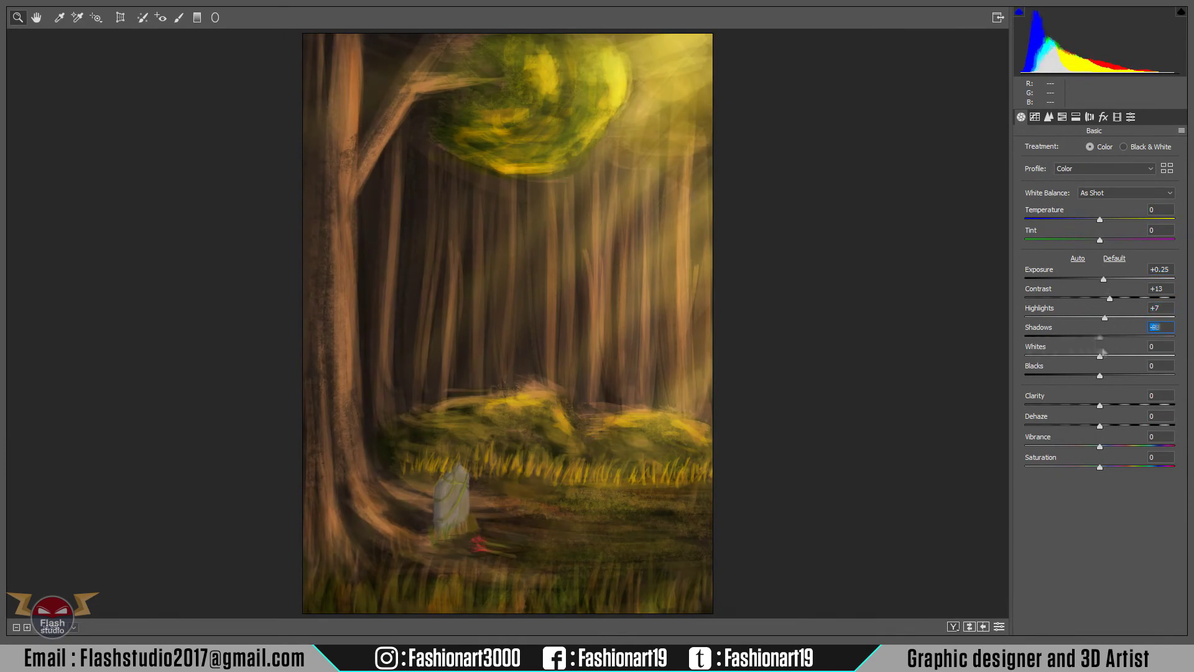
click(1049, 117)
mouse_move(1025, 229)
mouse_down()
mouse_move(1090, 229)
mouse_move(1114, 209)
mouse_up()
drag(1055, 188, 1117, 188)
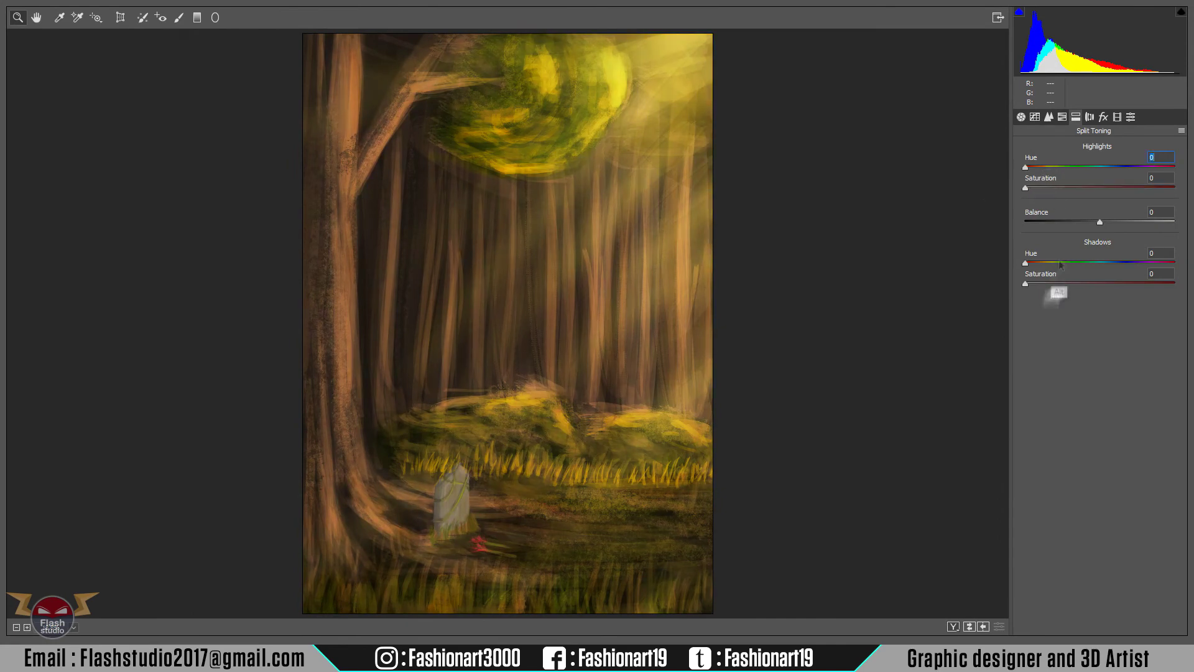
drag(1061, 263, 1104, 263)
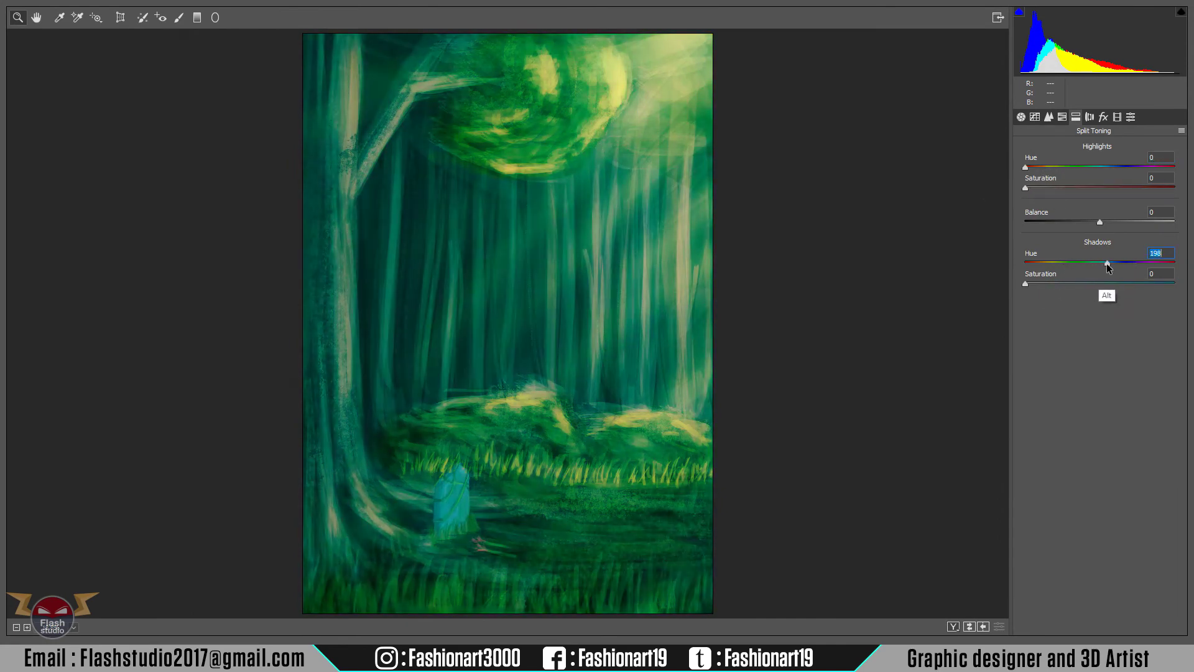
drag(1024, 283, 1052, 283)
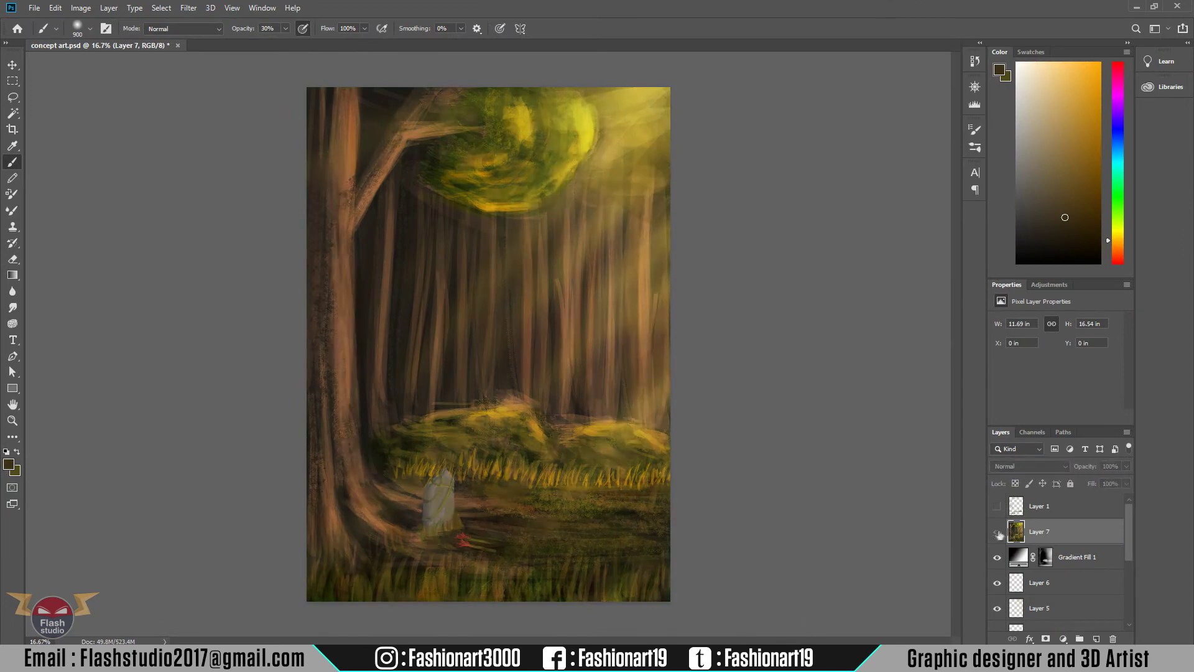
- Show Layer 7 to view the graded result and shrink the brush to 200
click(998, 532)
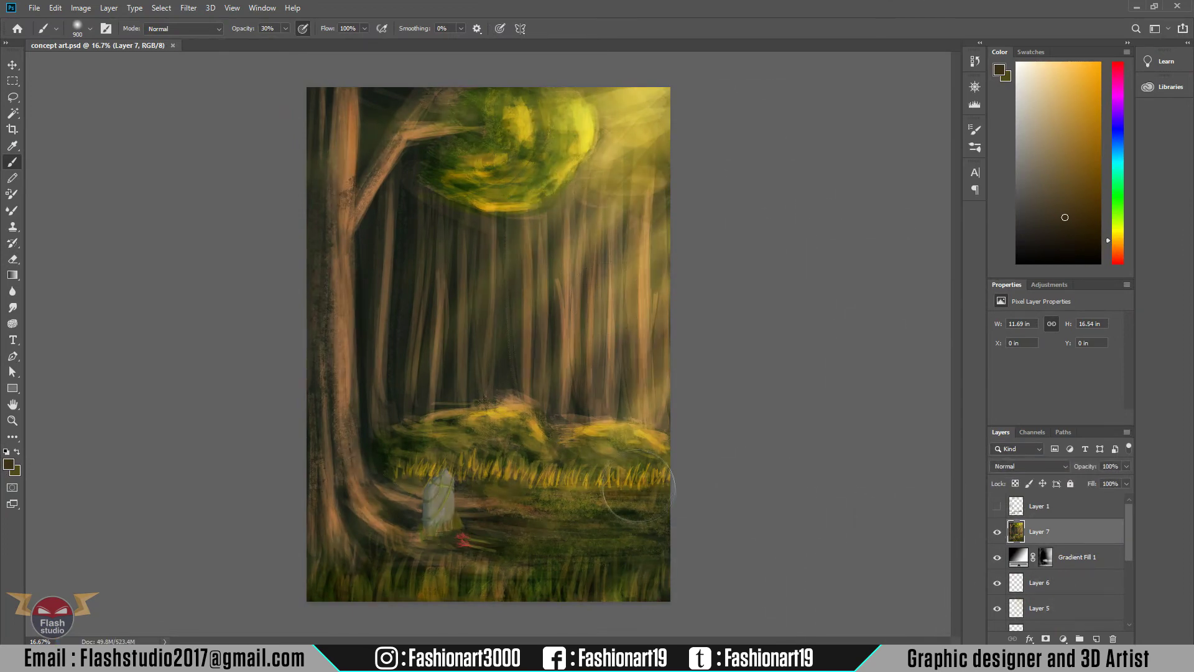
click(974, 130)
right_click(489, 363)
key(Return)
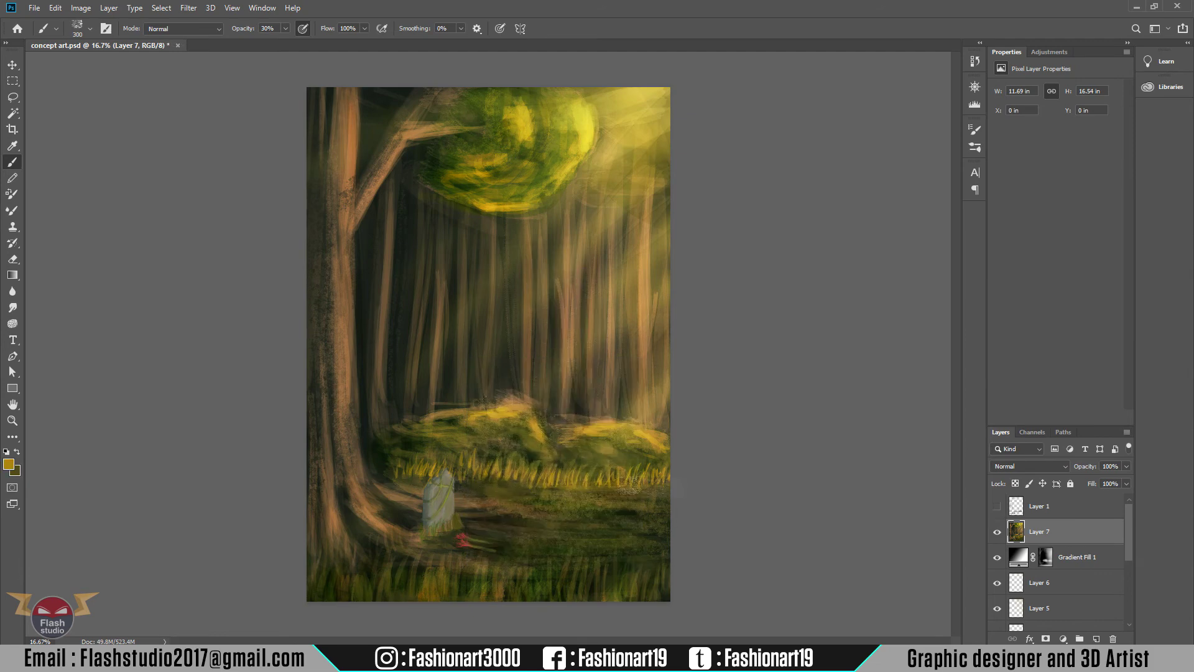
click(188, 7)
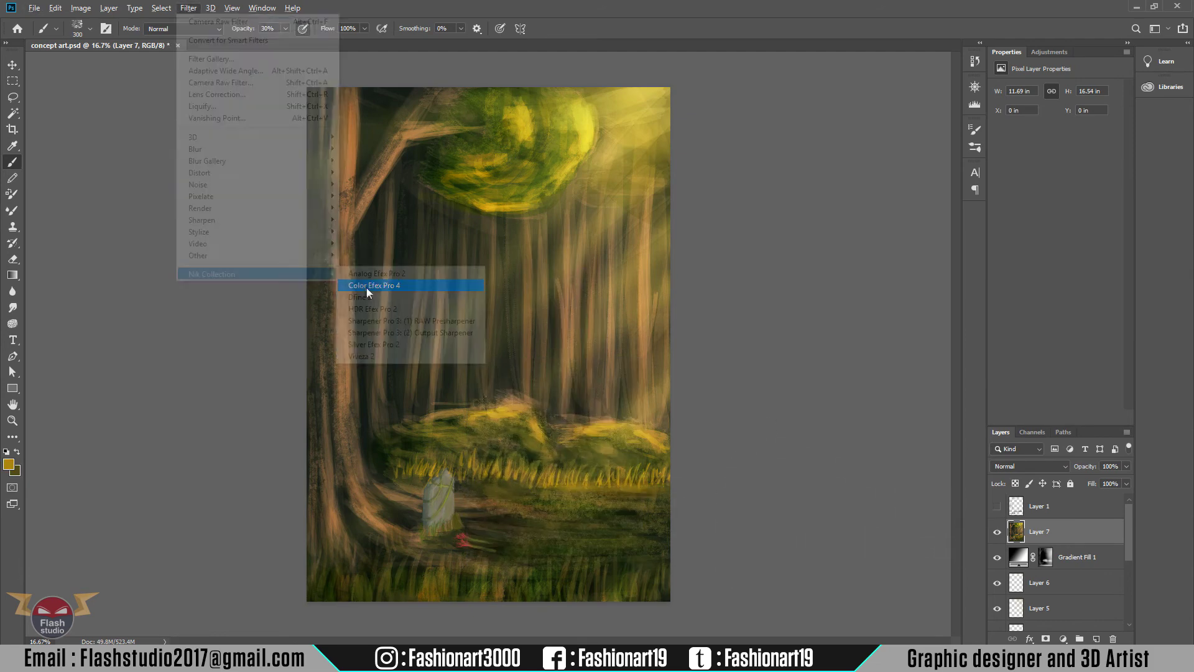
- After trying Pro Contrast Neutral, apply Color Efex Pro 4's Default Sunlight preset and return to Photoshop
click(367, 286)
click(149, 95)
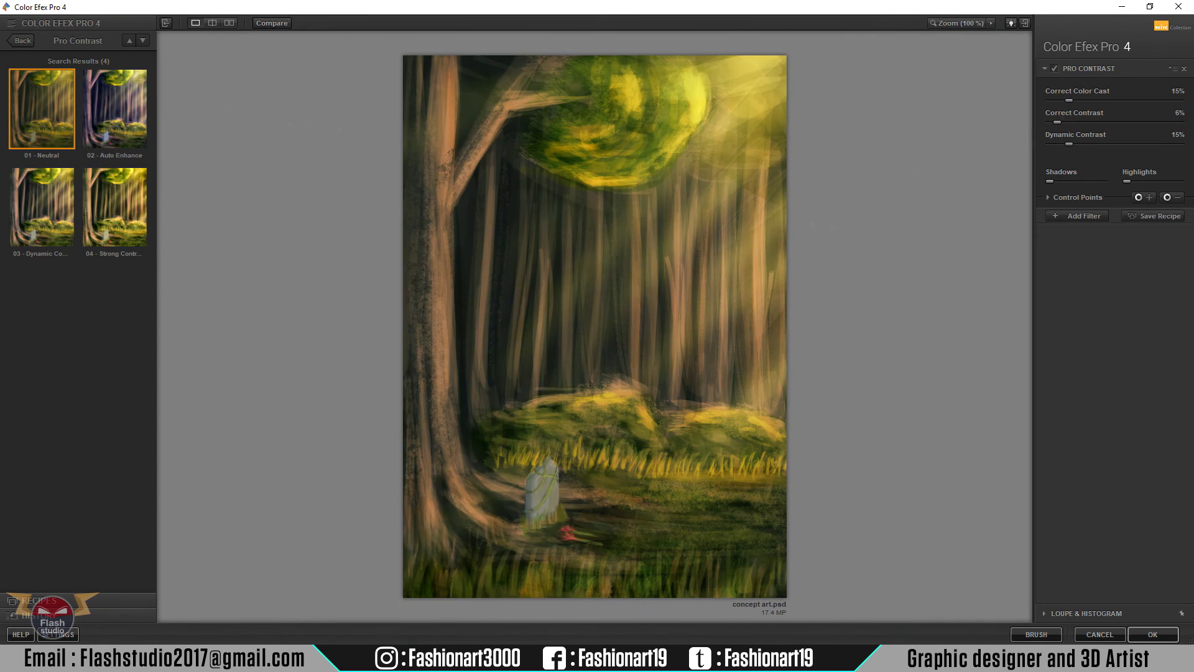
click(23, 41)
click(59, 113)
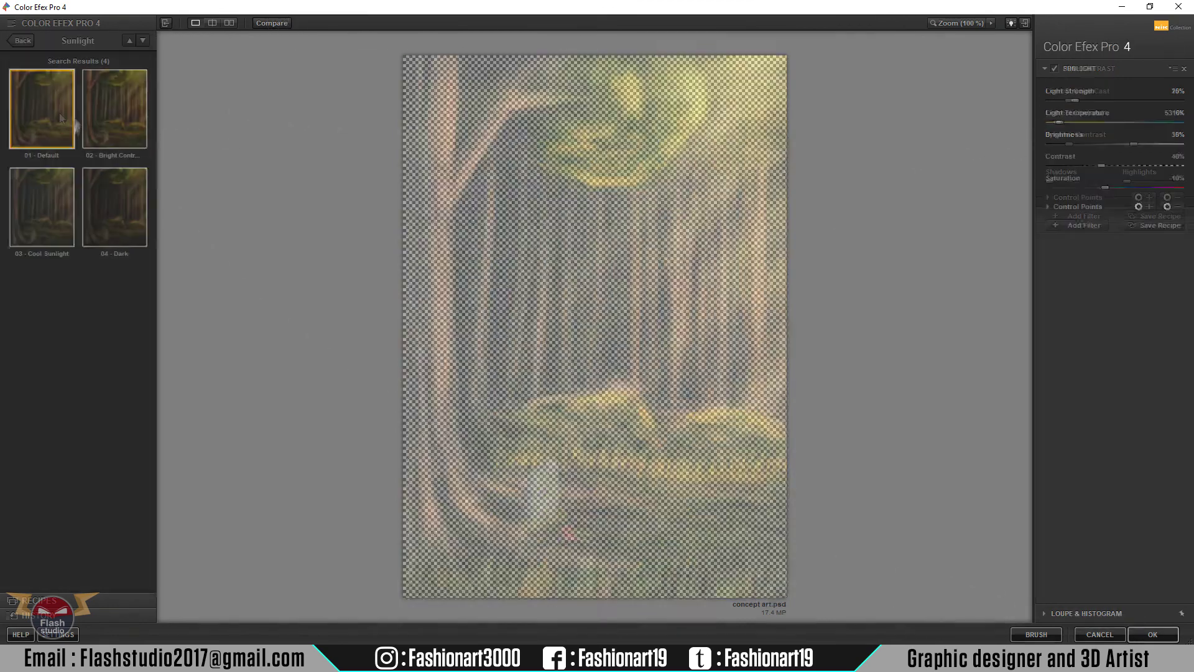
click(280, 24)
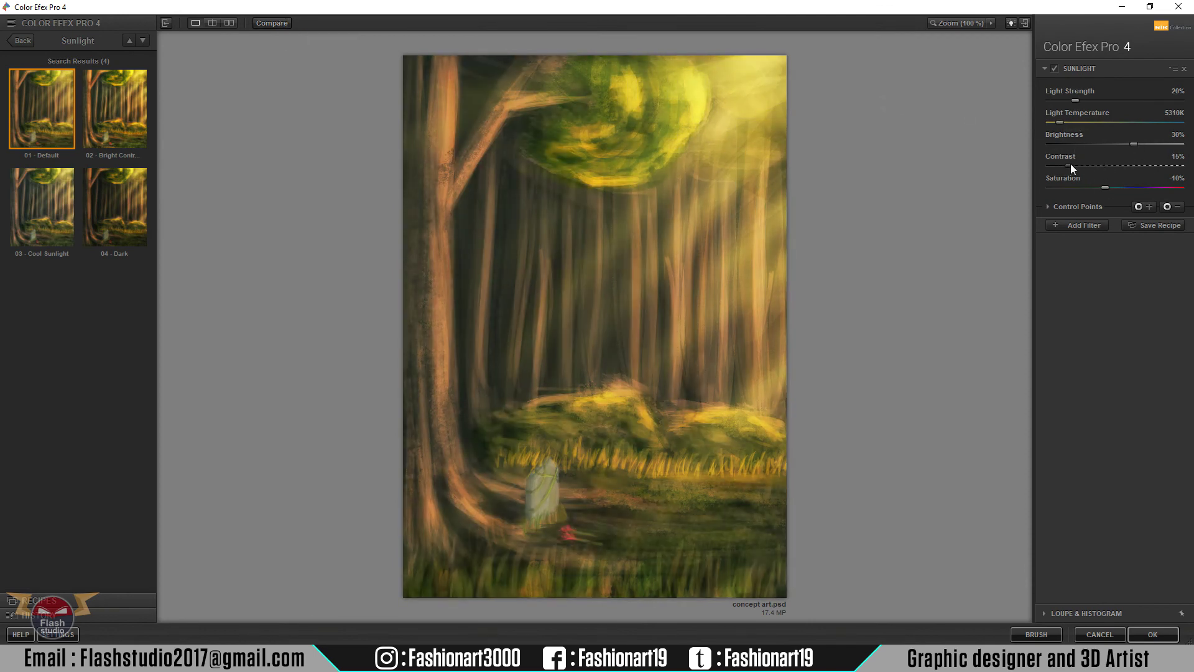
click(1152, 634)
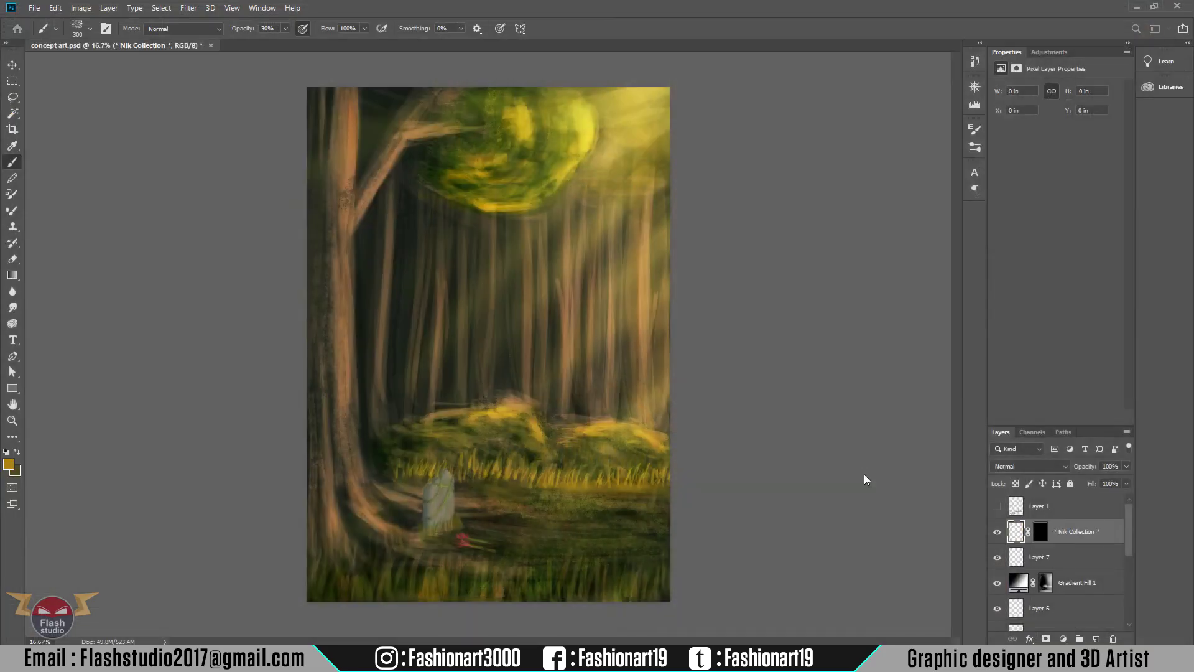
- Apply a High Pass filter to the Pro Contrast (CEP 4) copy, then change its blend mode
click(188, 8)
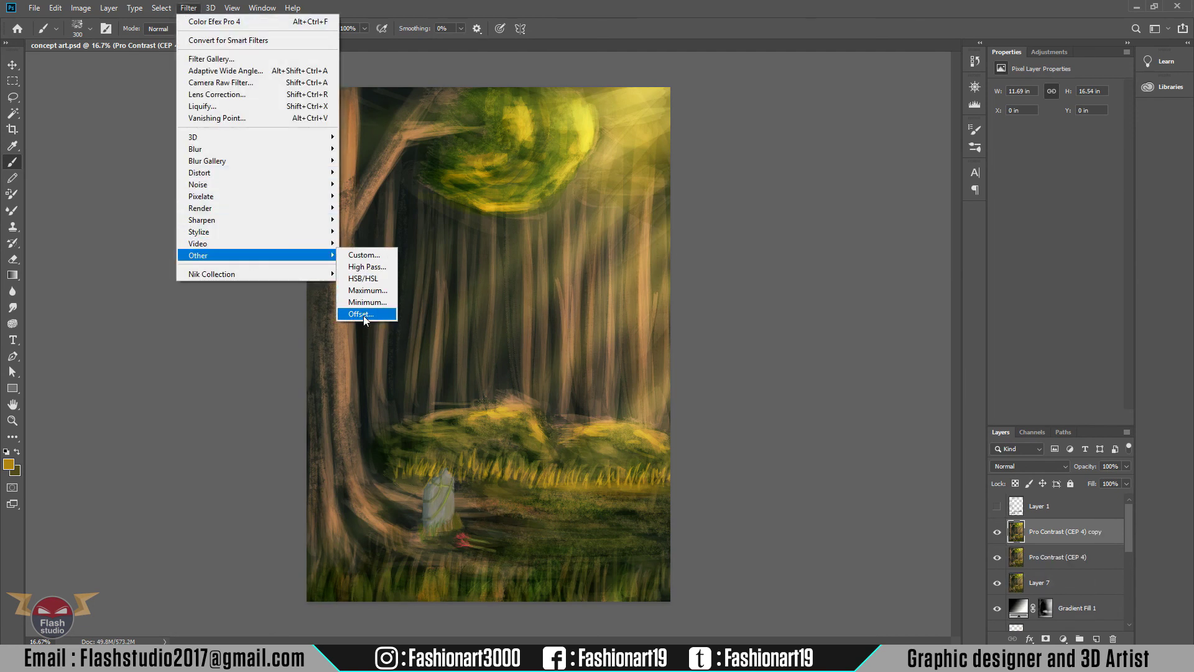
click(366, 267)
key(Return)
click(1009, 467)
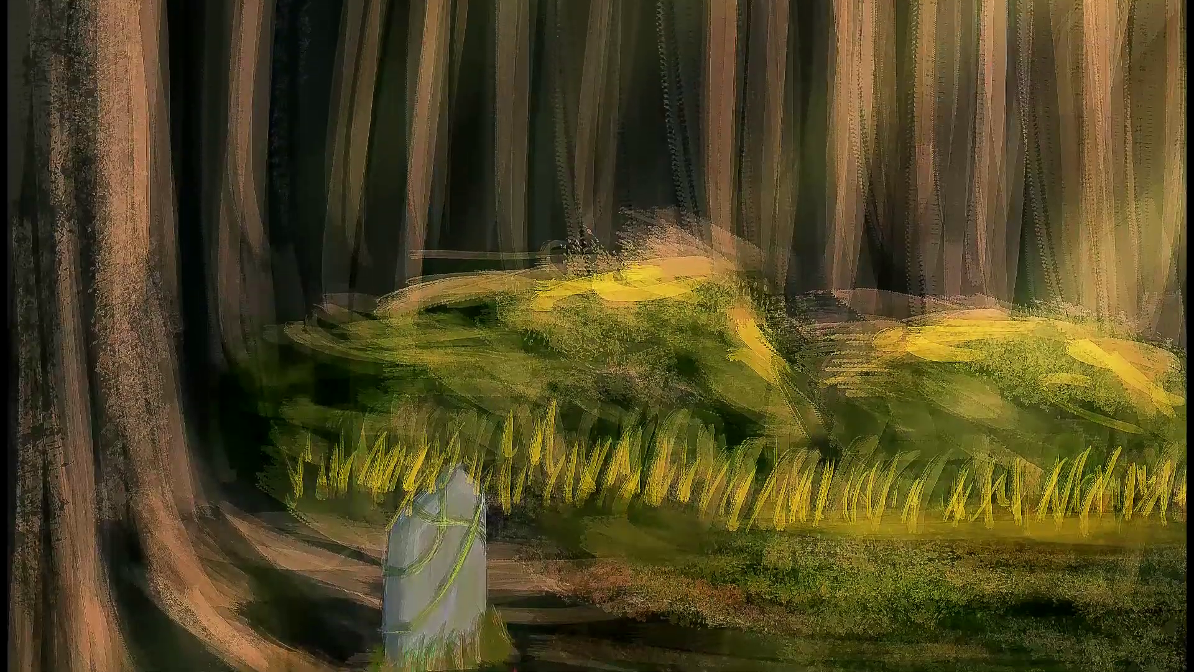